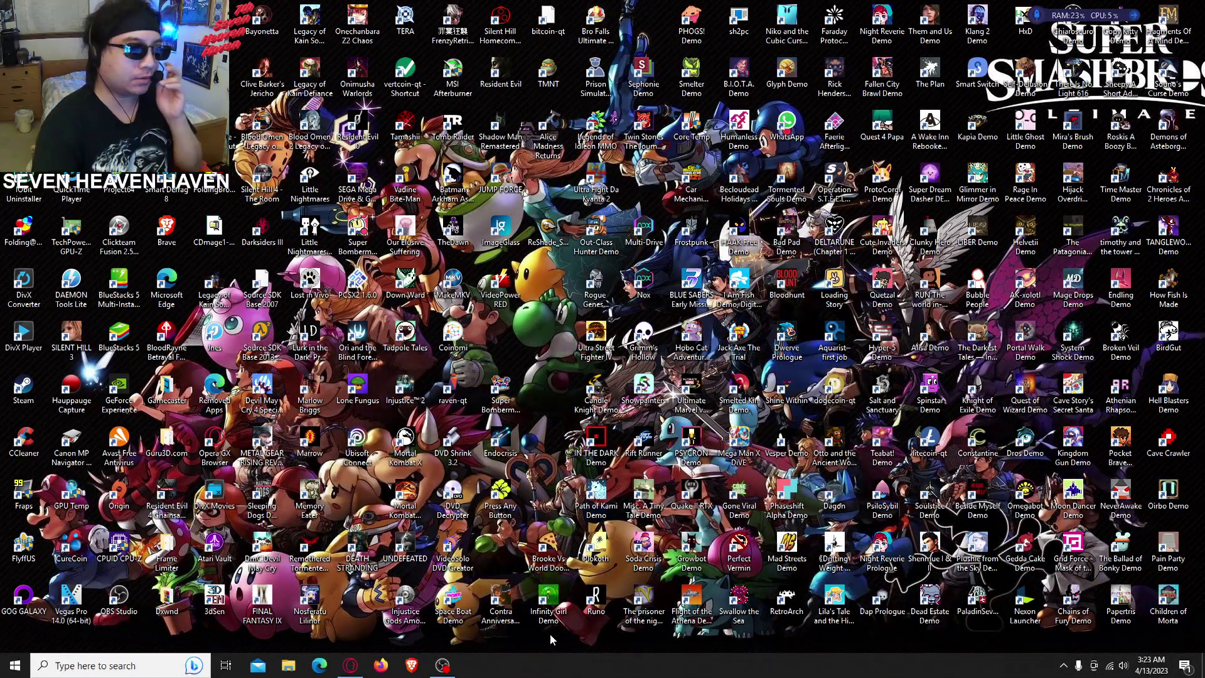
Switch to Opera GX so its start page with the search box and speed dial is in front
key(alt+Tab)
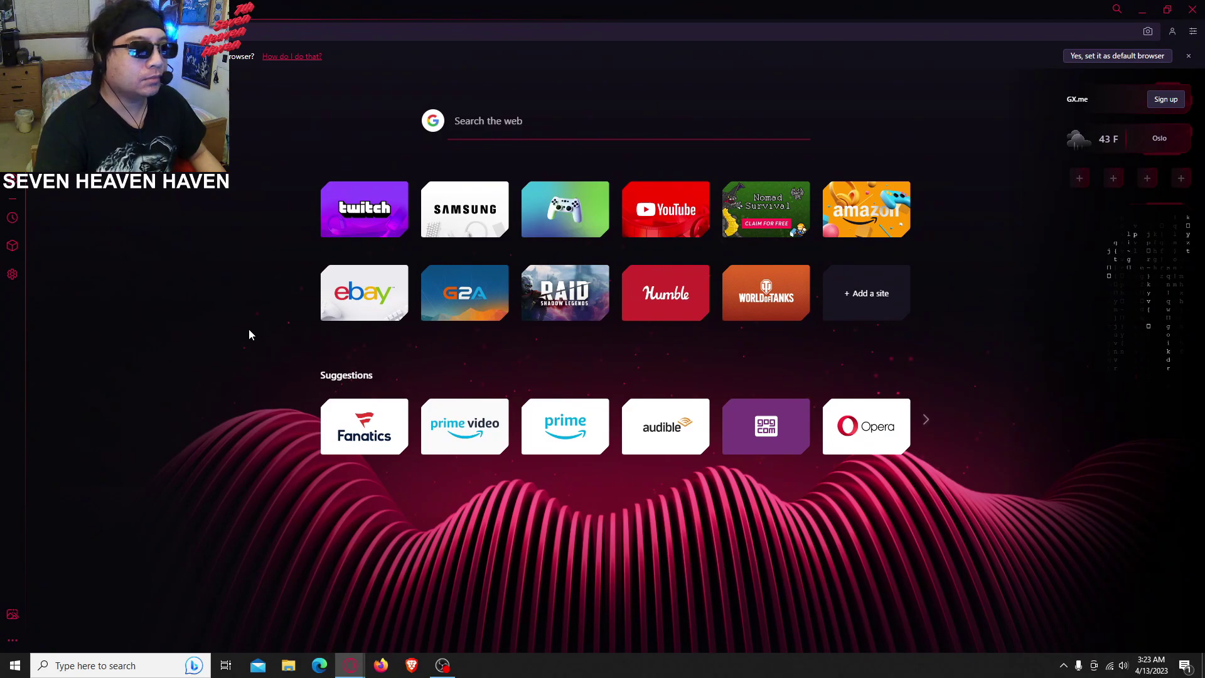
In File Explorer, go through This PC to Neo Storage (D:) > Steam > steamapps
click(290, 665)
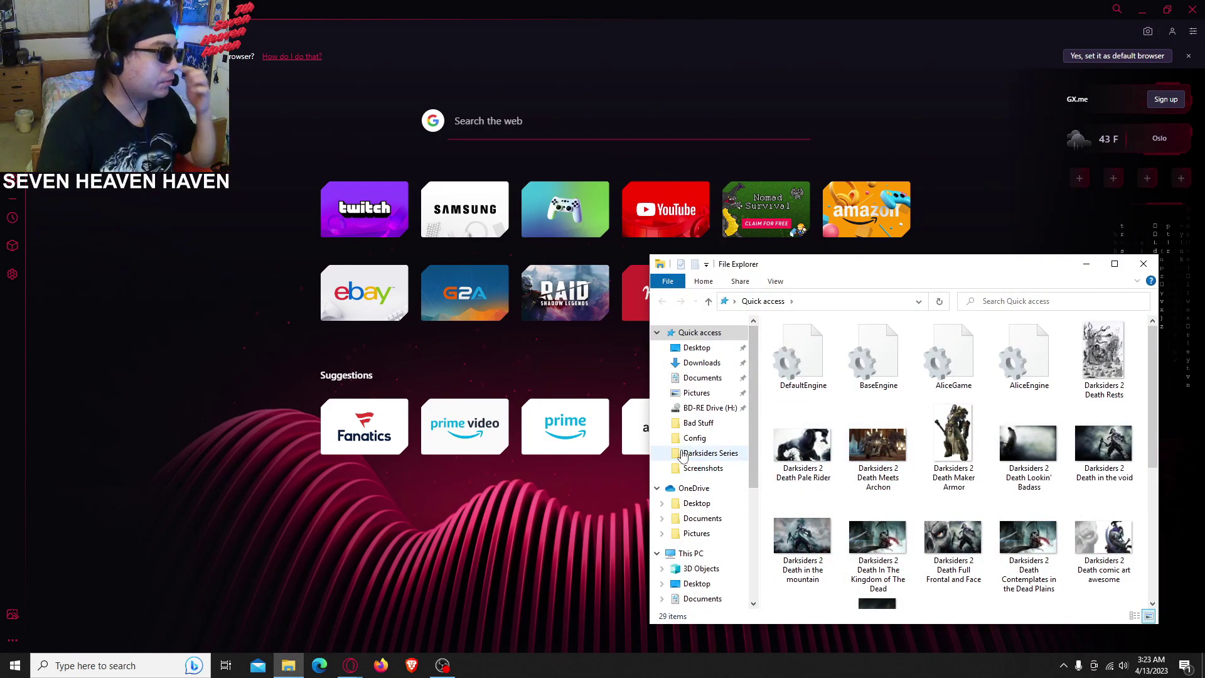
click(690, 553)
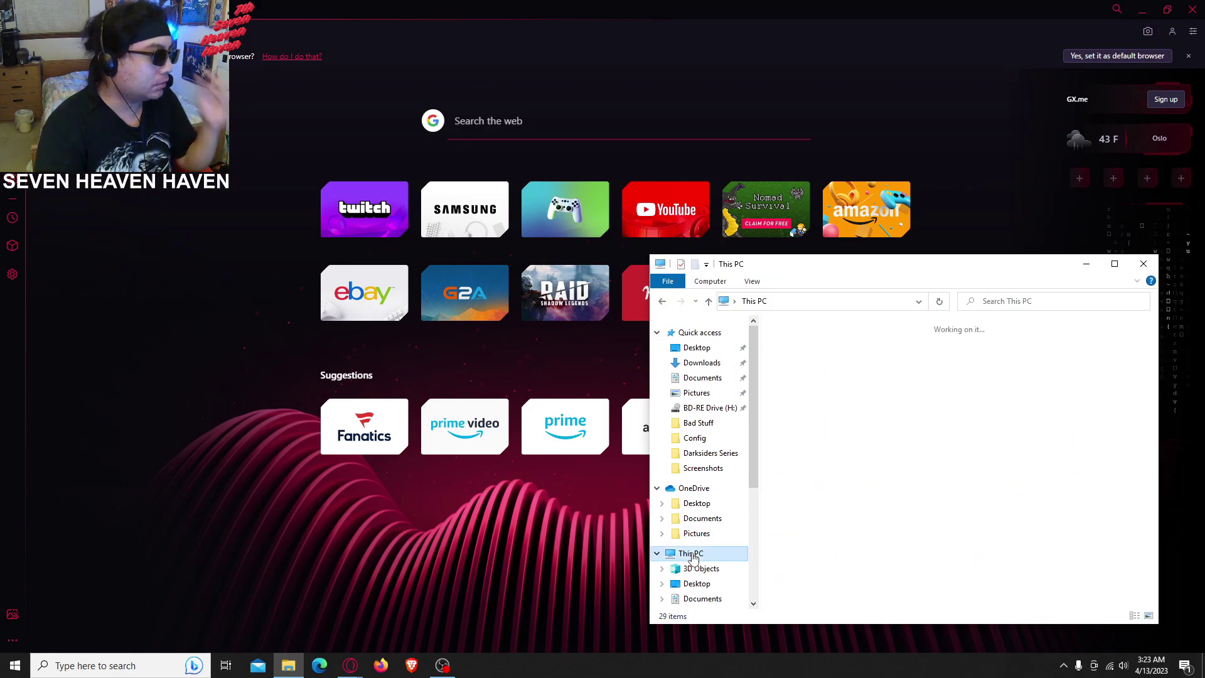
double_click(1008, 505)
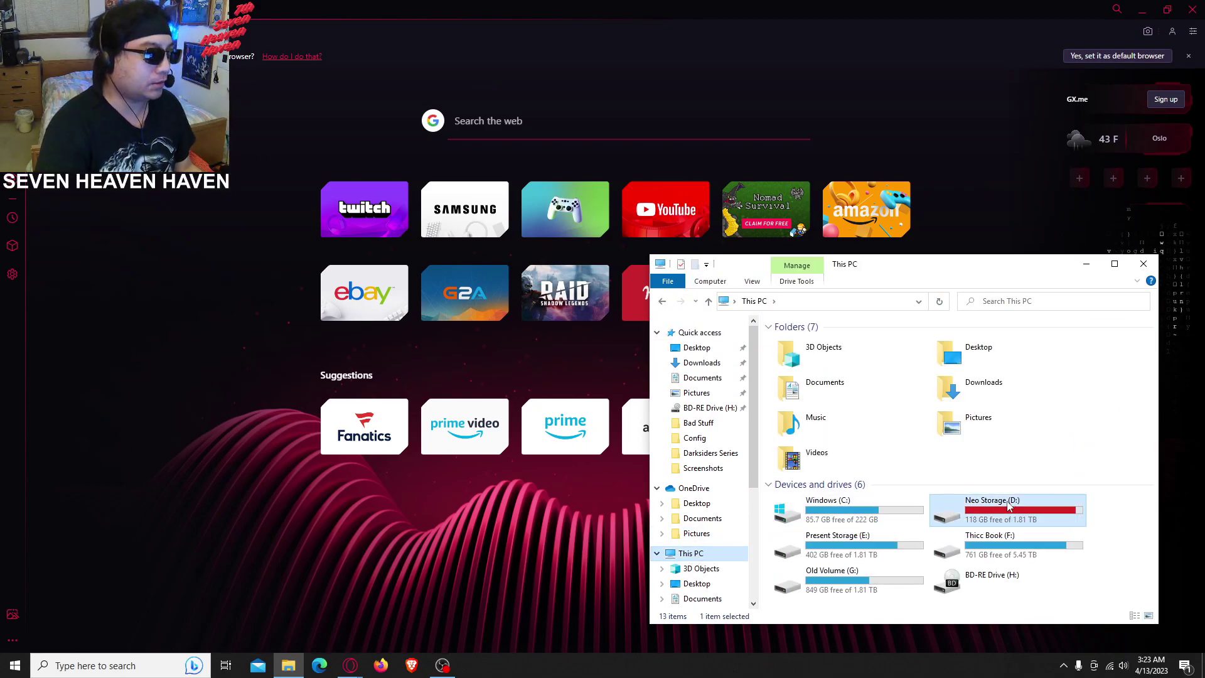
scroll(889, 453, down, 6)
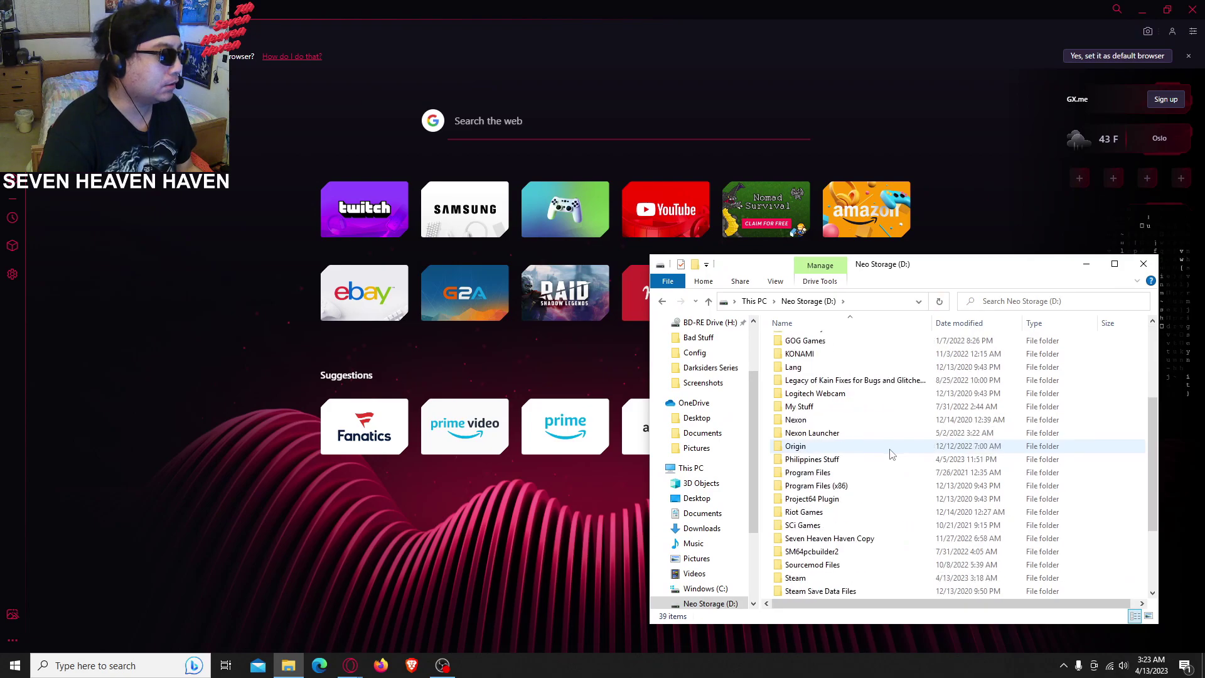
double_click(796, 498)
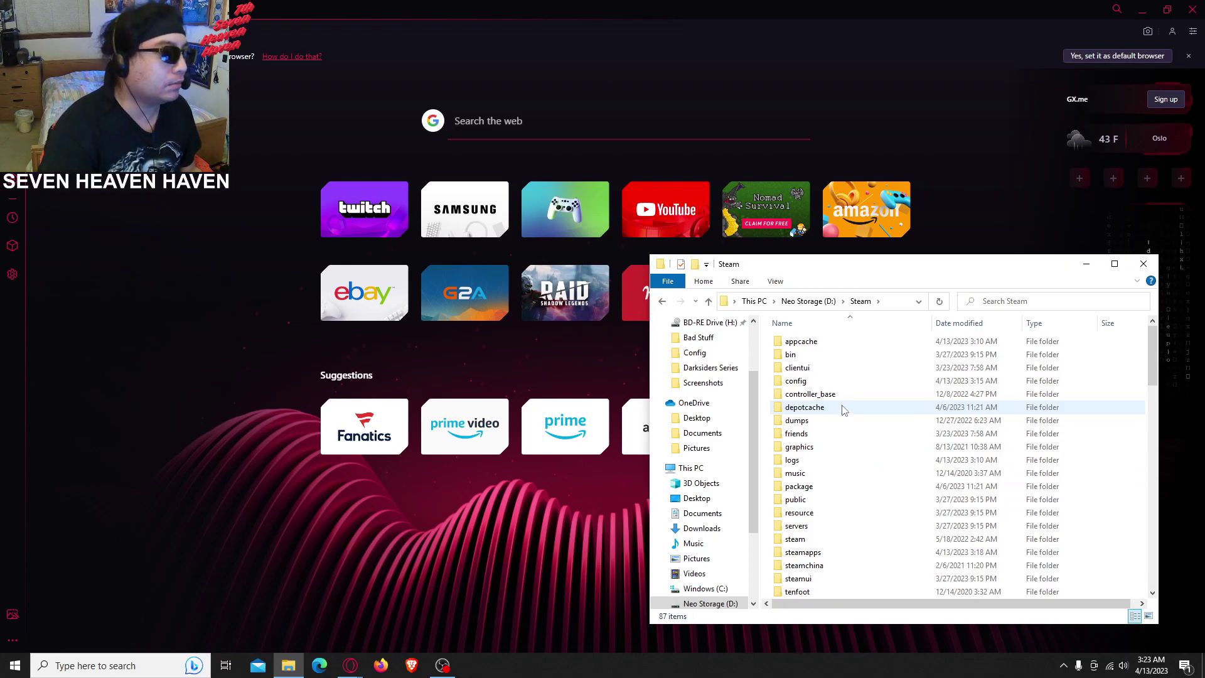
scroll(815, 451, down, 2)
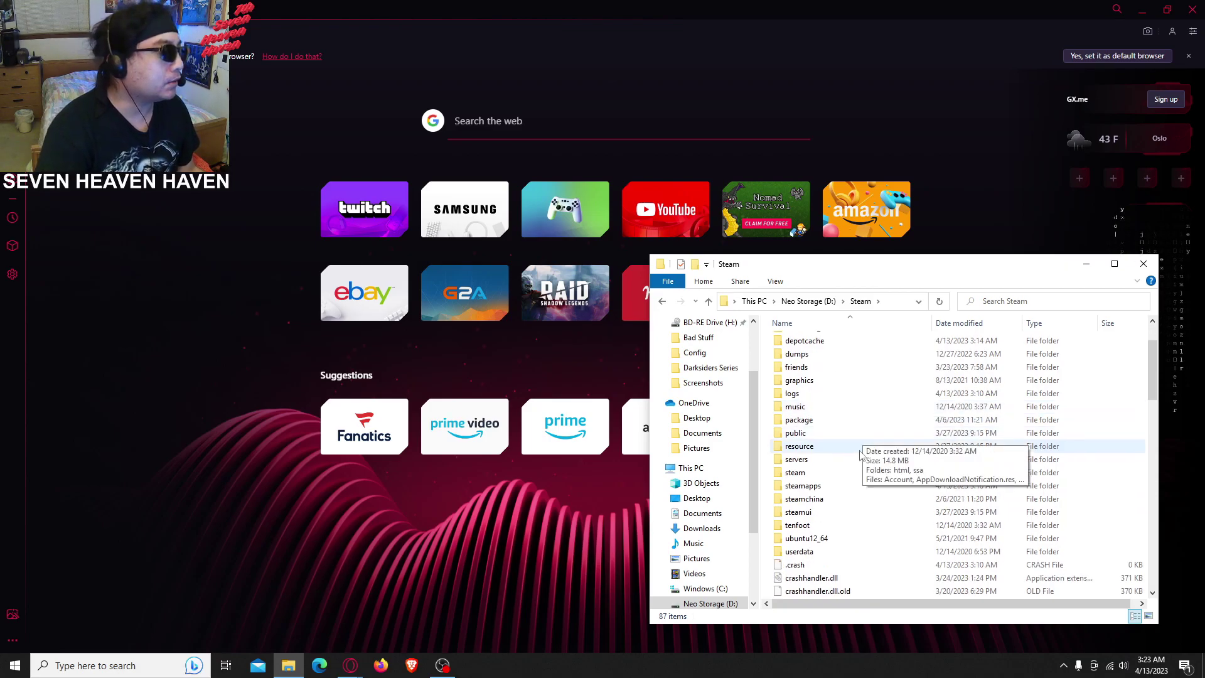
double_click(809, 496)
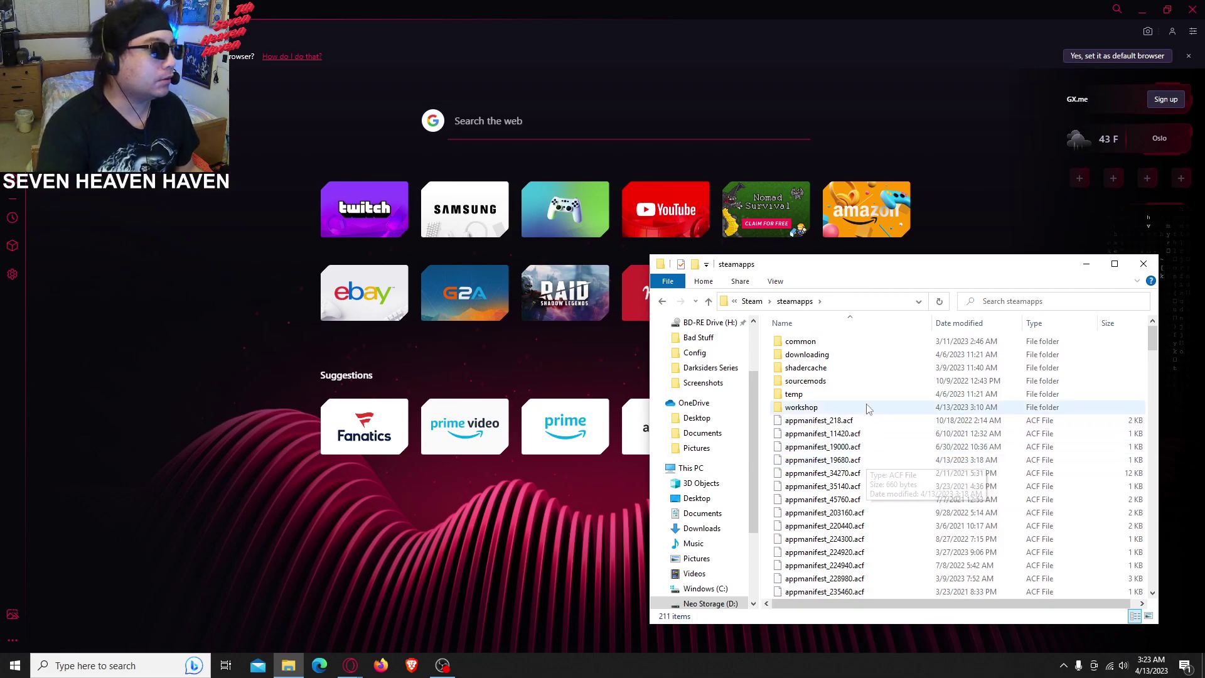
Open common > Alice Madness Returns > AliceGame > Config and bring up DefaultEngine's context menu
double_click(806, 341)
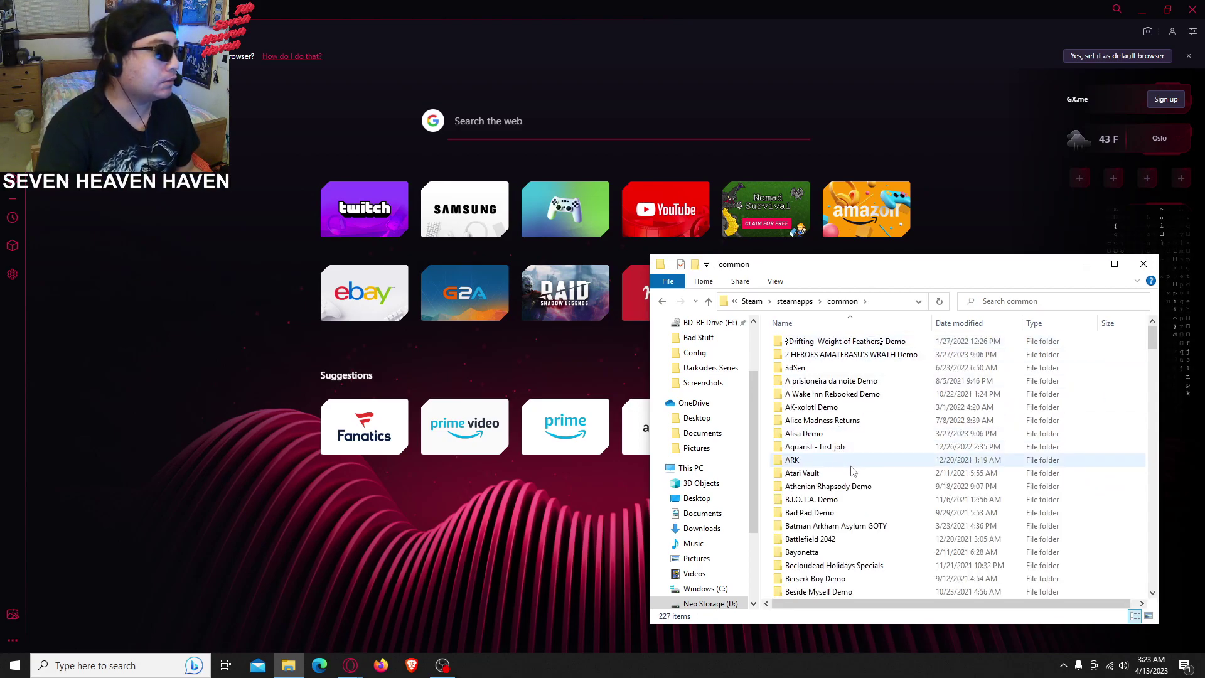
click(842, 422)
double_click(842, 421)
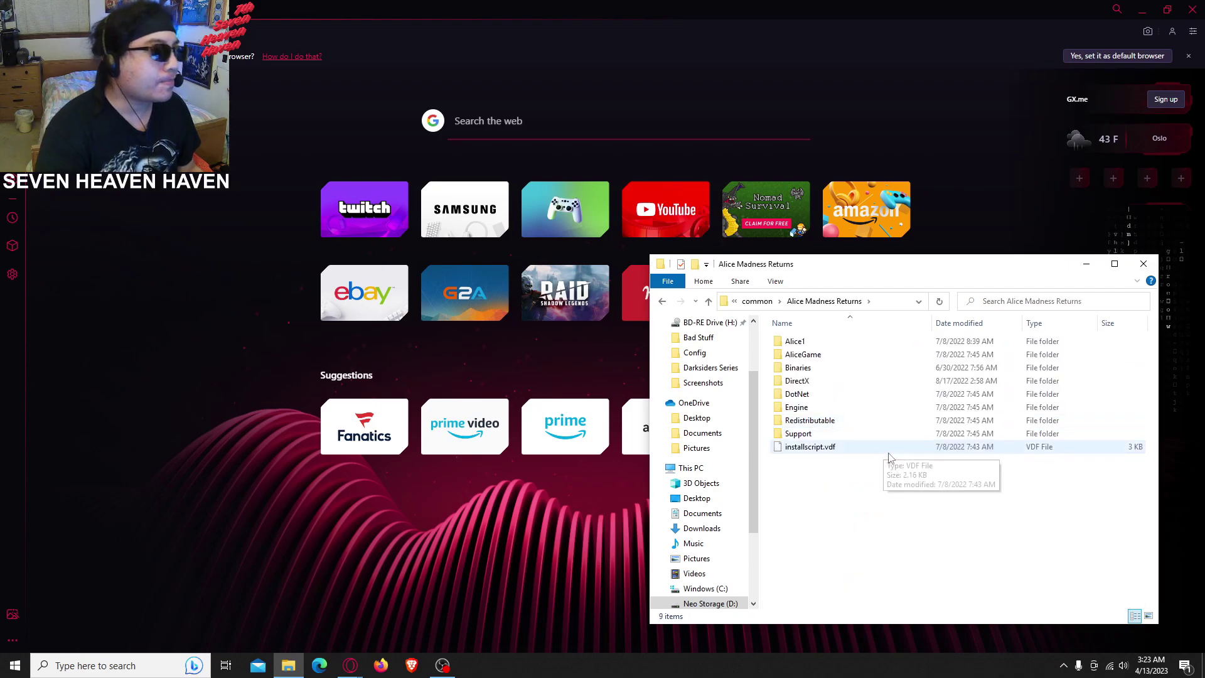
double_click(825, 355)
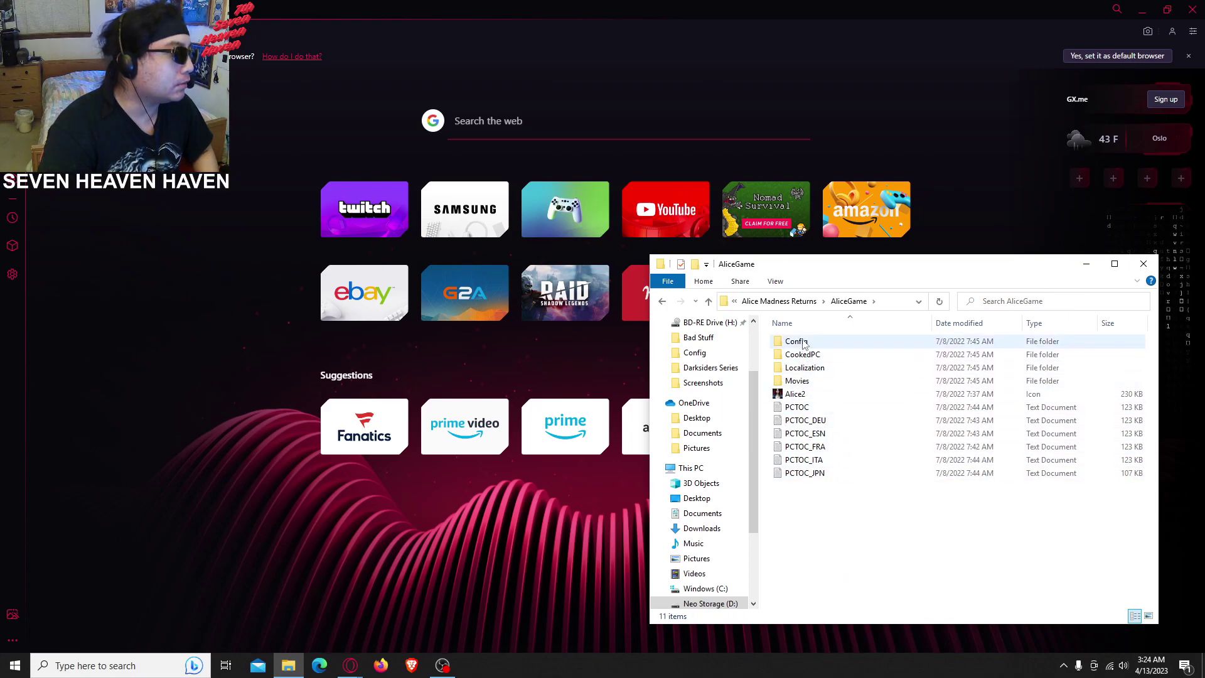
double_click(803, 343)
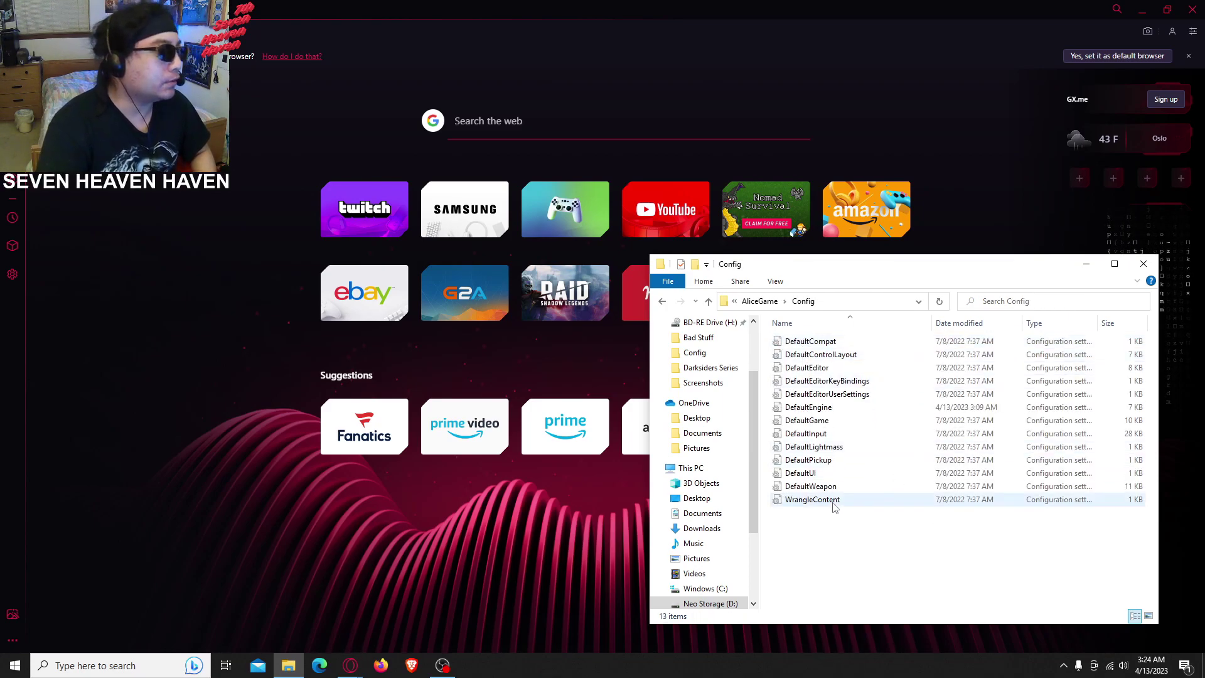
click(820, 406)
right_click(820, 405)
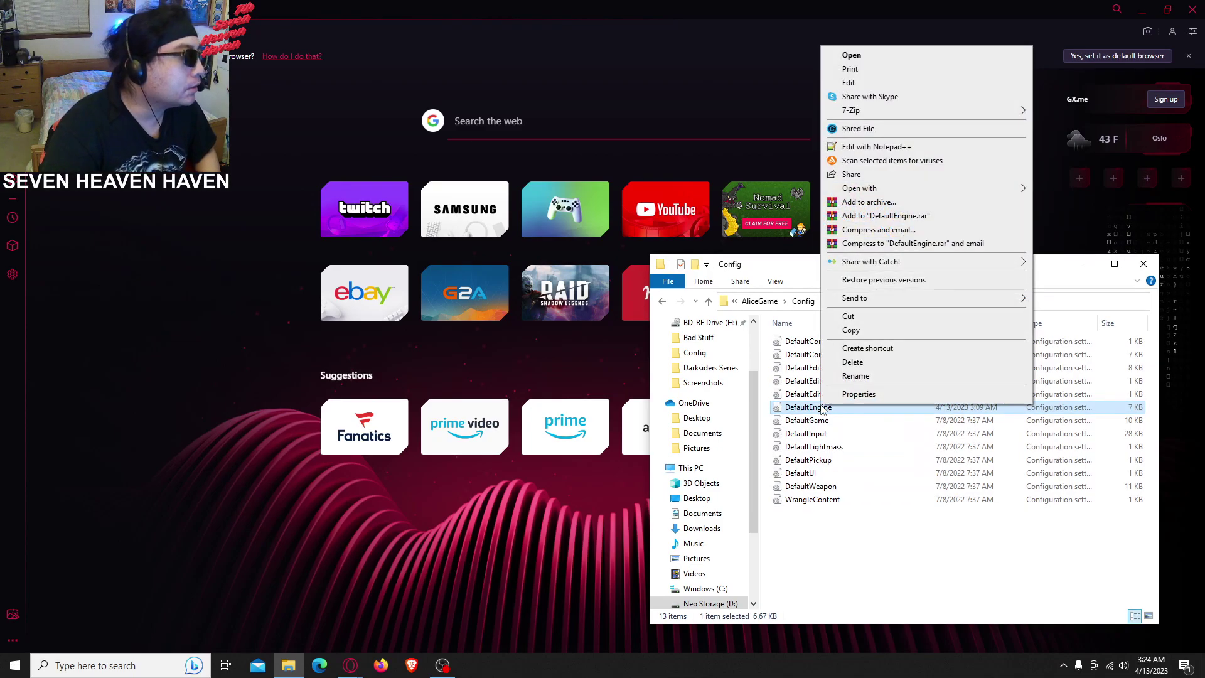
mouse_move(887, 114)
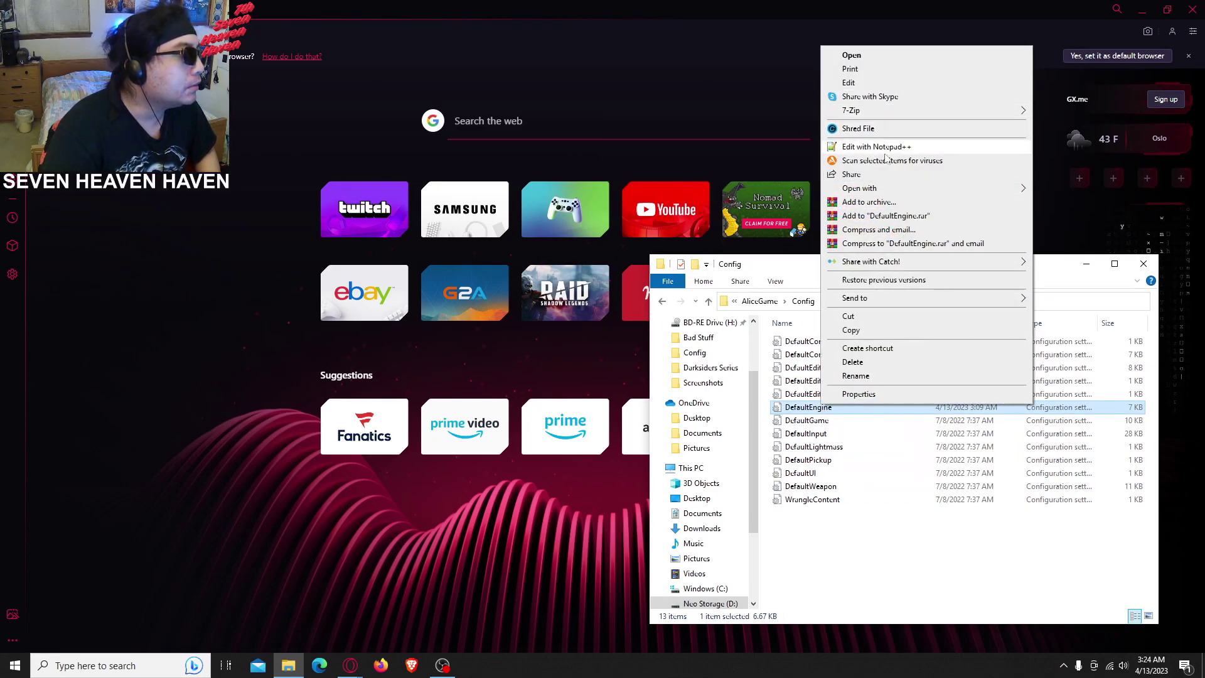
Open DefaultEngine in Notepad and go to the GIsSpecialPCEdition line at the end
click(1045, 189)
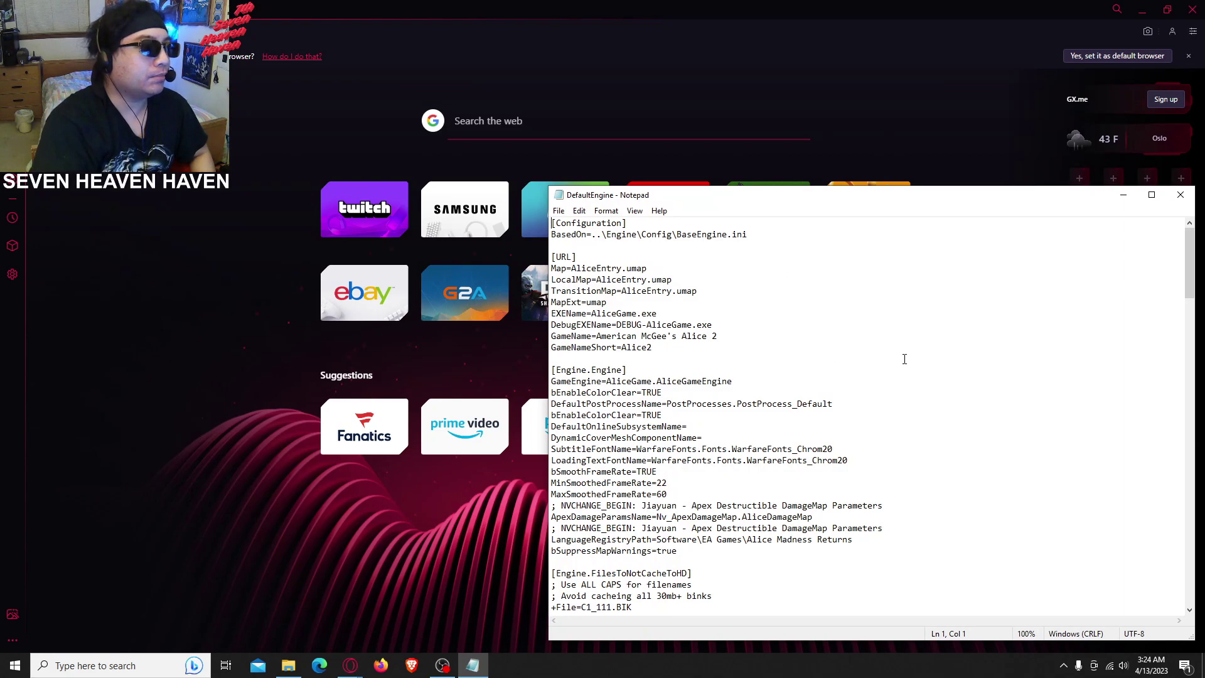
drag(1189, 248, 1176, 555)
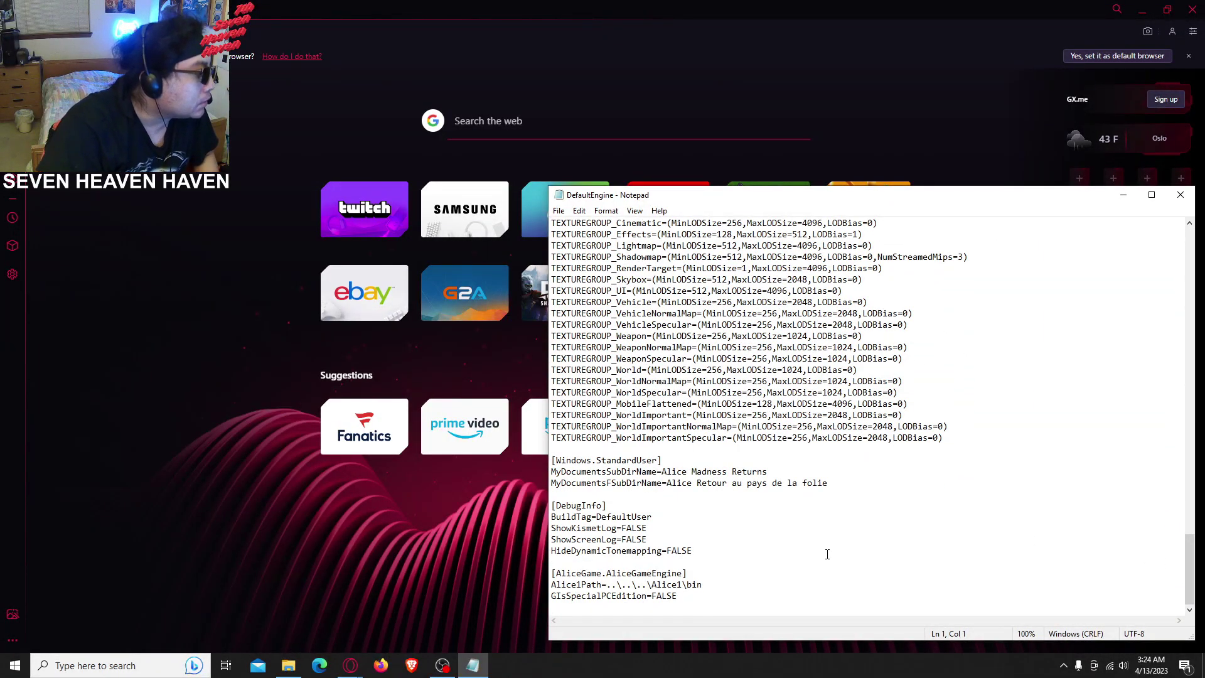
click(555, 599)
drag(555, 599, 646, 602)
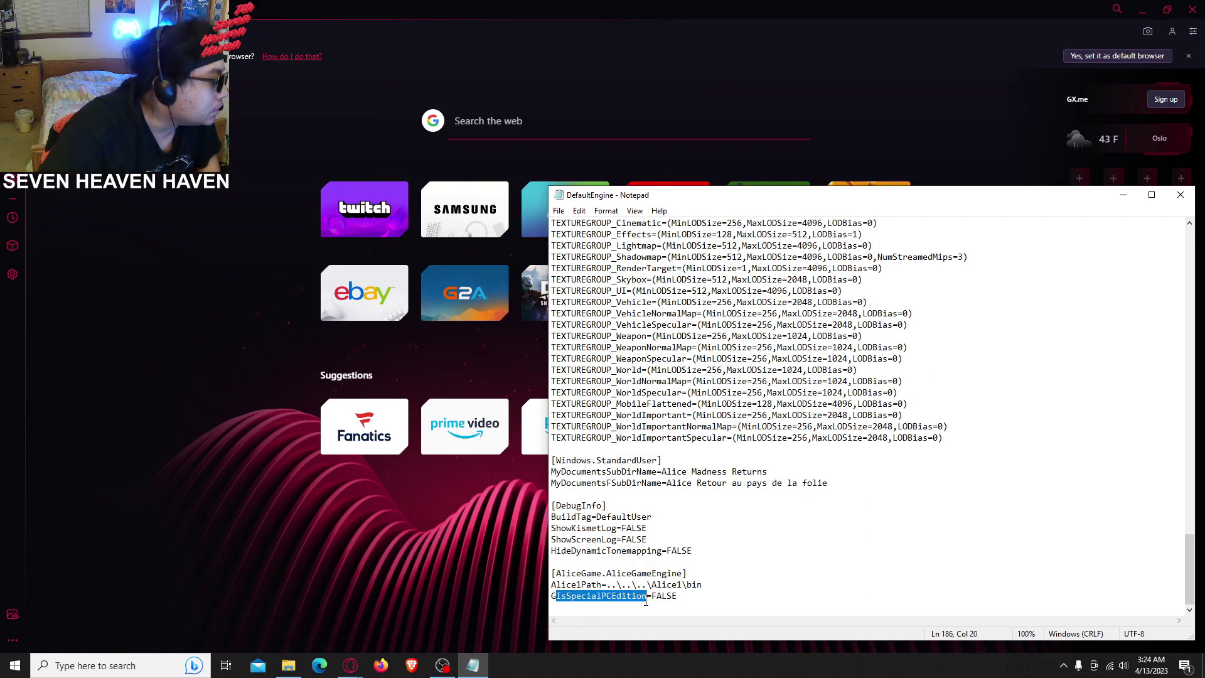
click(646, 602)
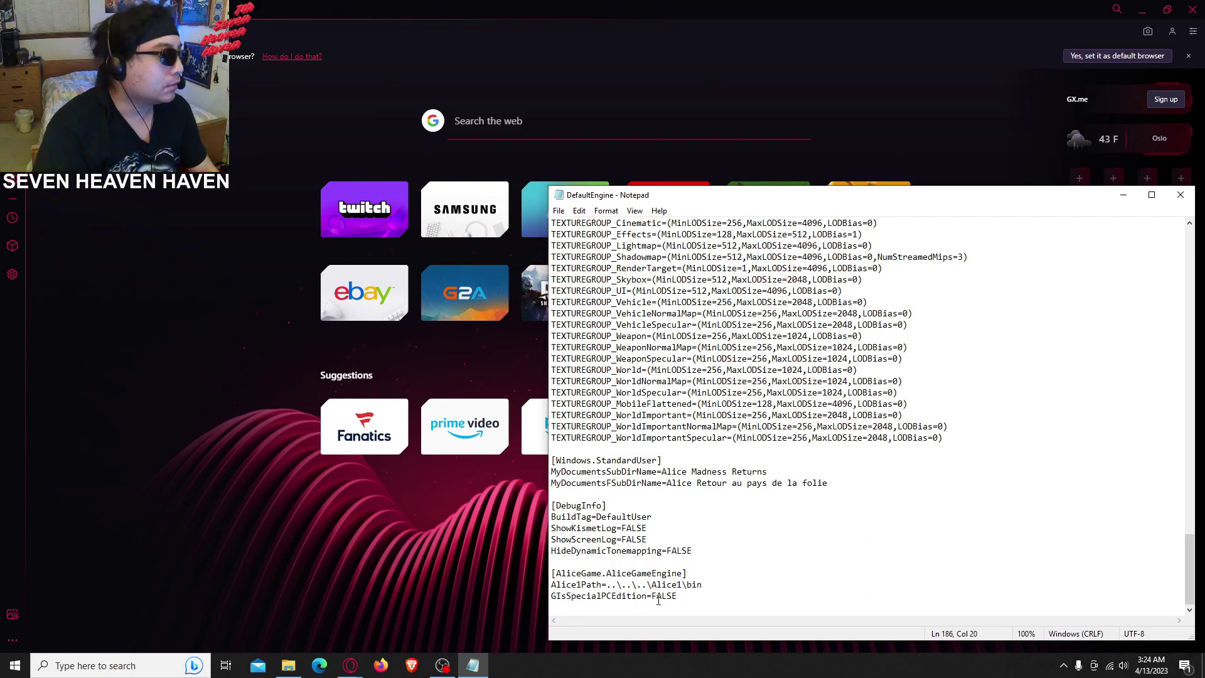
key(End)
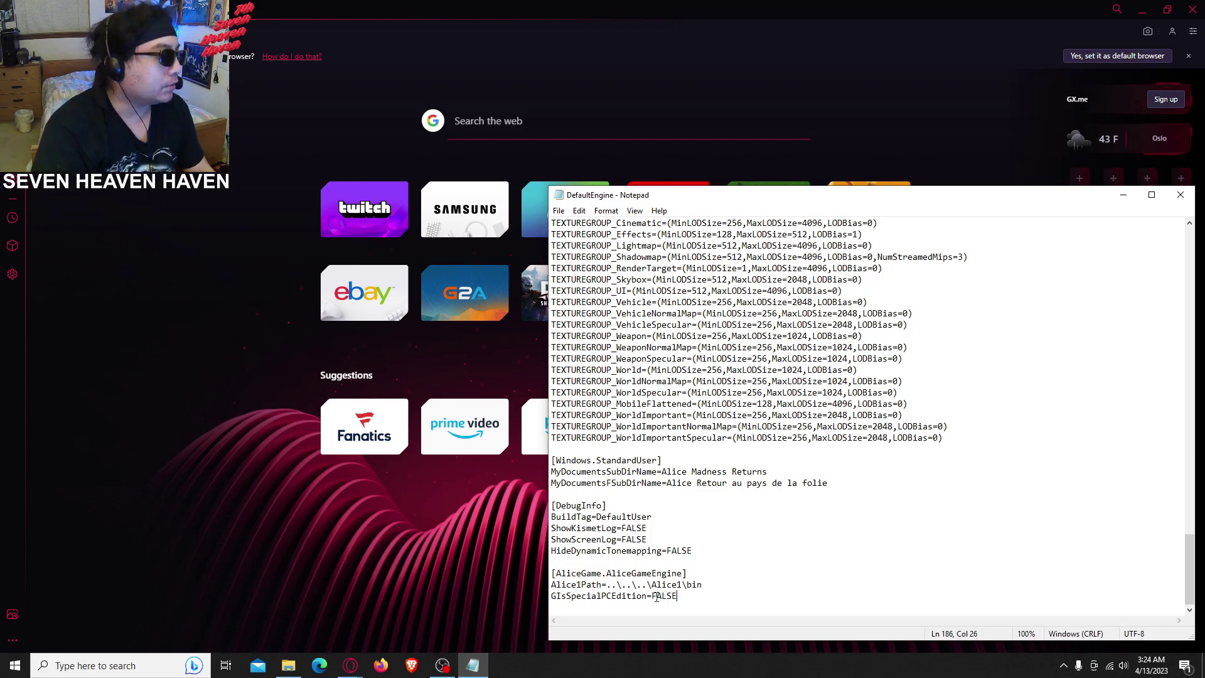
Replace GIsSpecialPCEdition's FALSE value with TRUE
double_click(657, 597)
key(End)
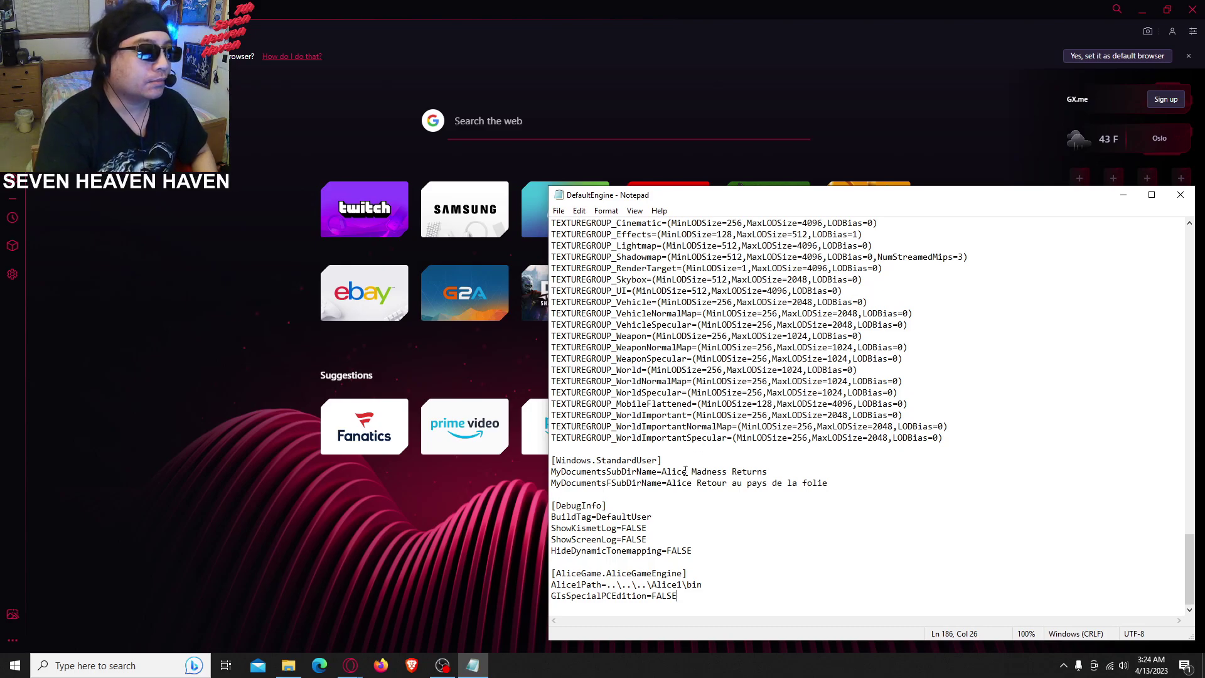
click(687, 472)
drag(653, 596, 678, 596)
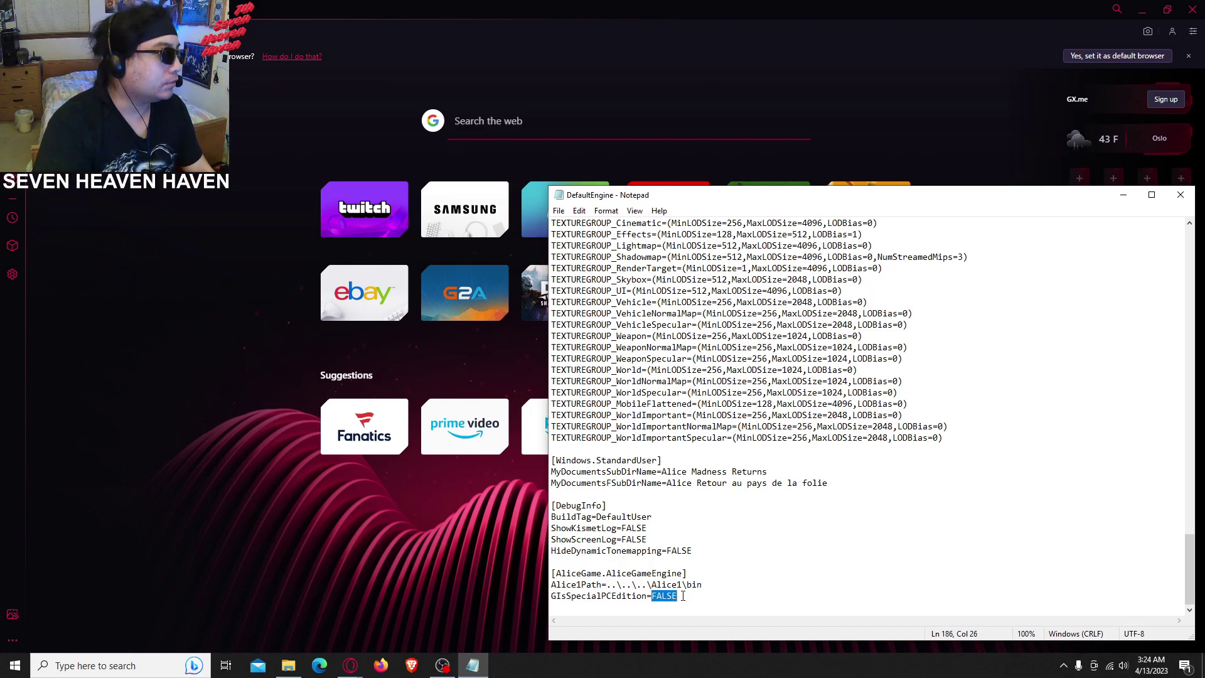
text(TRUE)
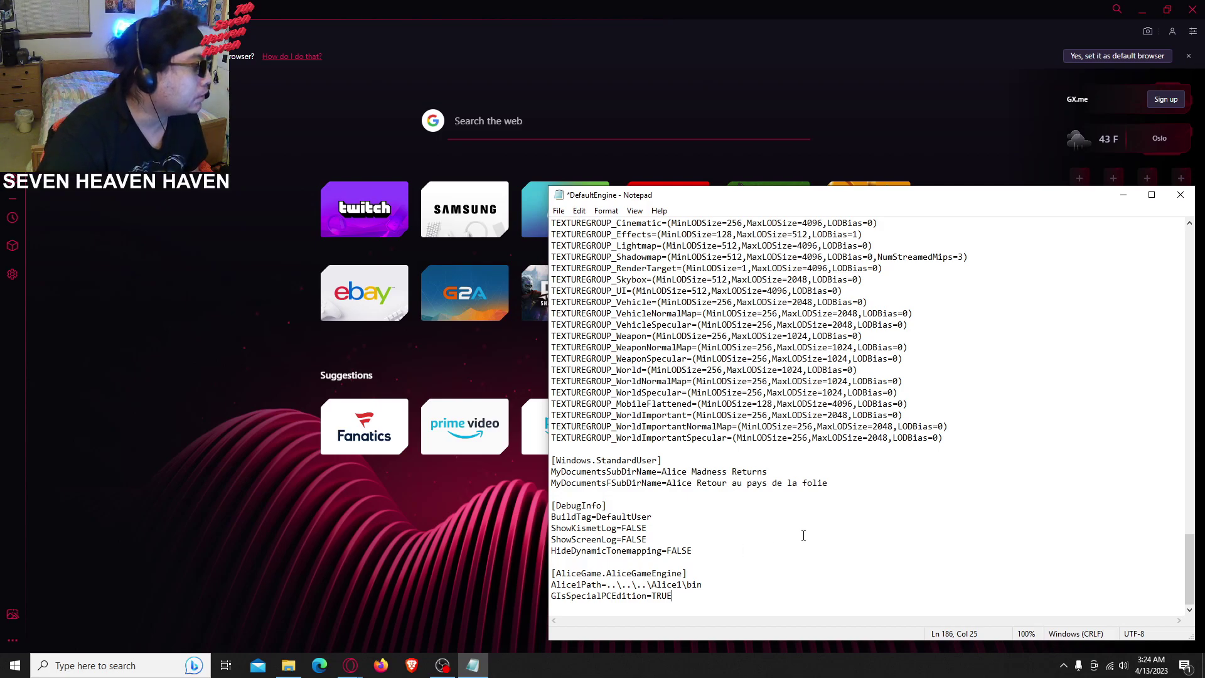
Change MinSmoothedFrameRate on line 24 from 22 to 30, leaving MaxSmoothedFrameRate at 60
scroll(803, 535, up, 20)
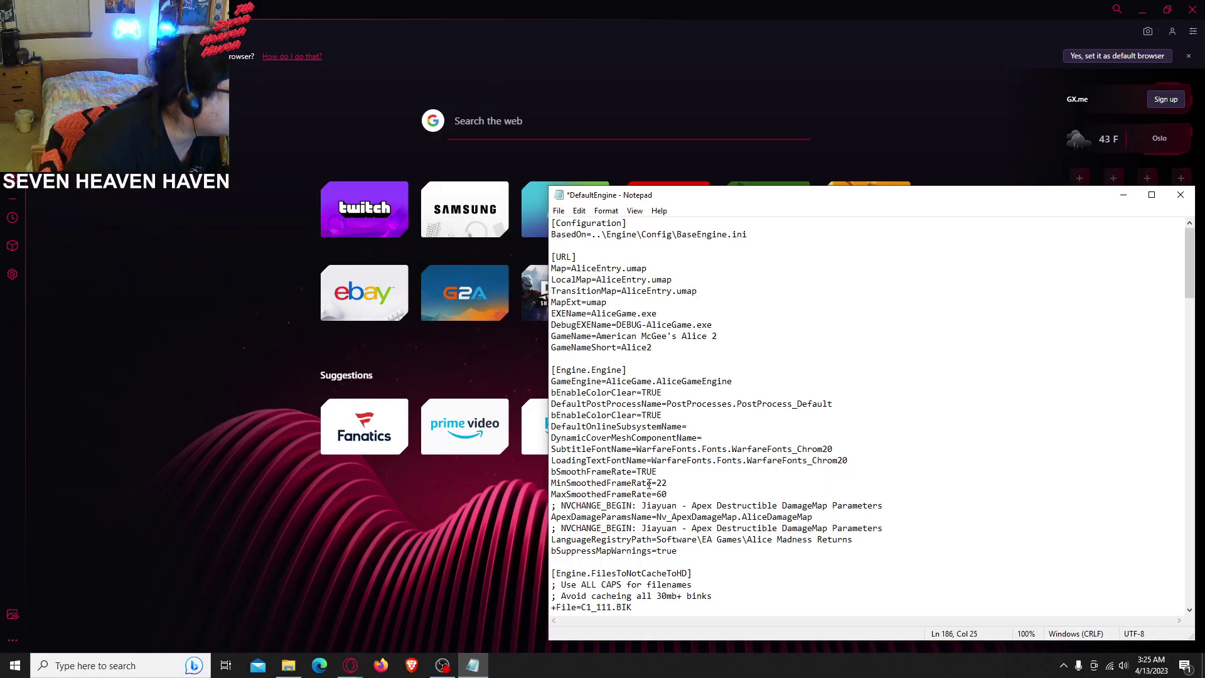
drag(662, 483, 668, 482)
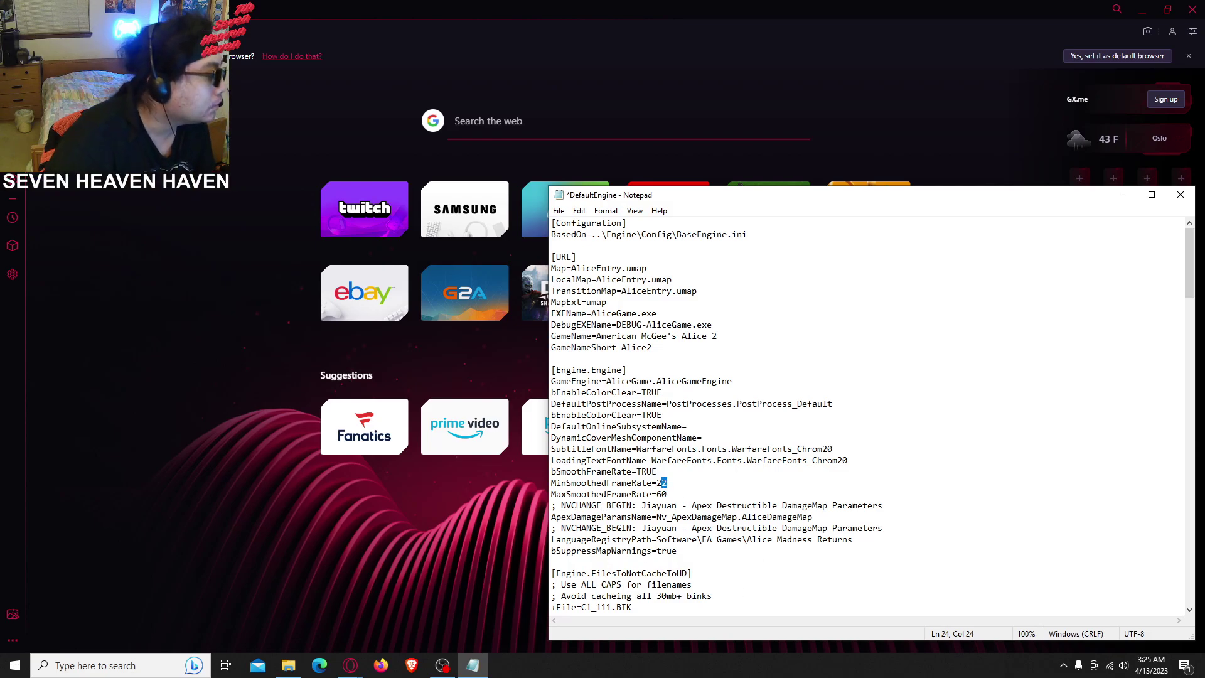
double_click(590, 484)
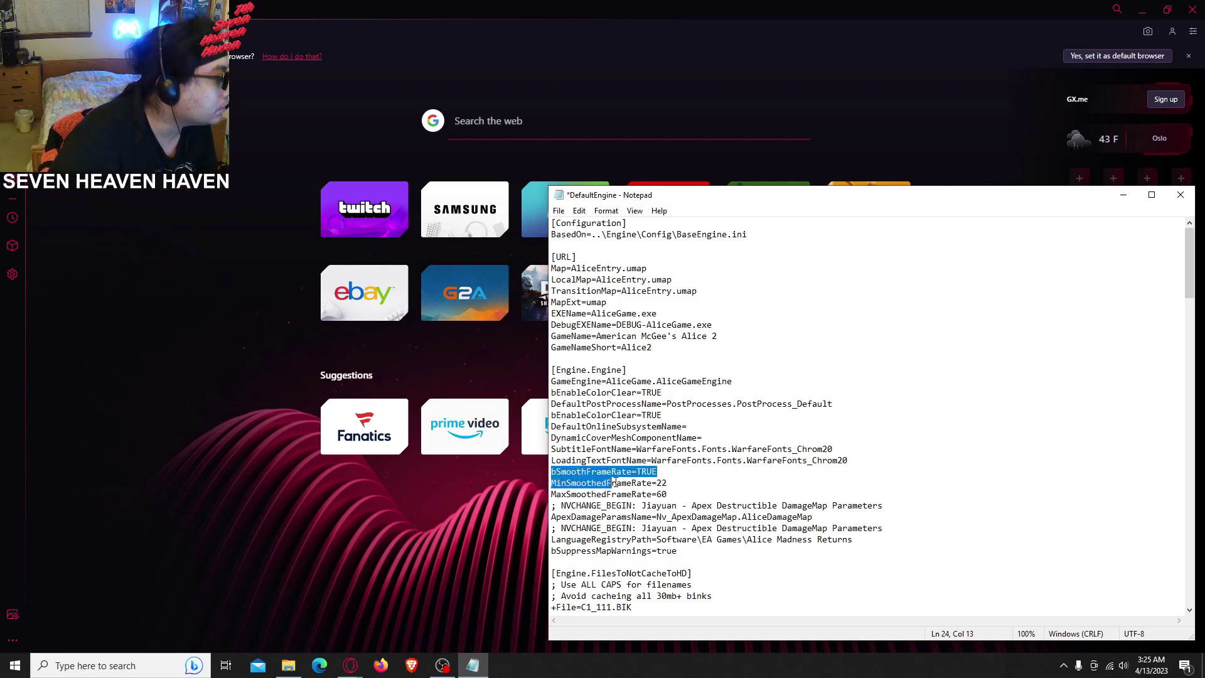
click(621, 484)
drag(551, 484, 649, 485)
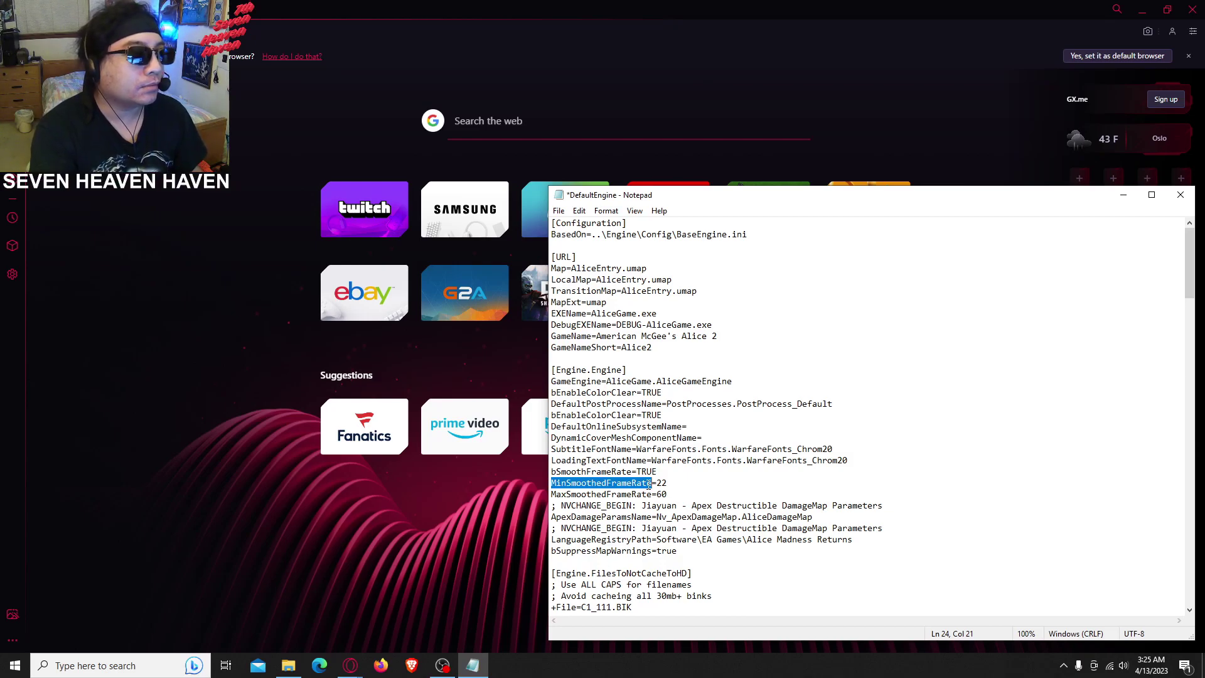
click(649, 485)
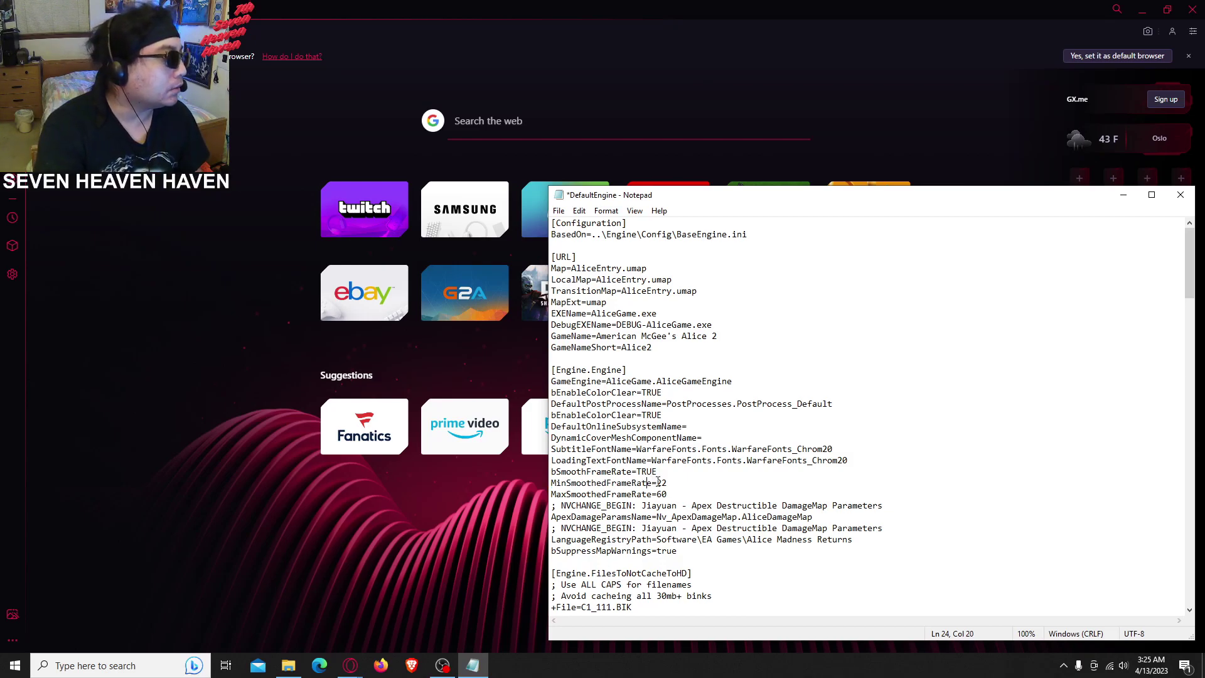
drag(656, 483, 669, 482)
text(30)
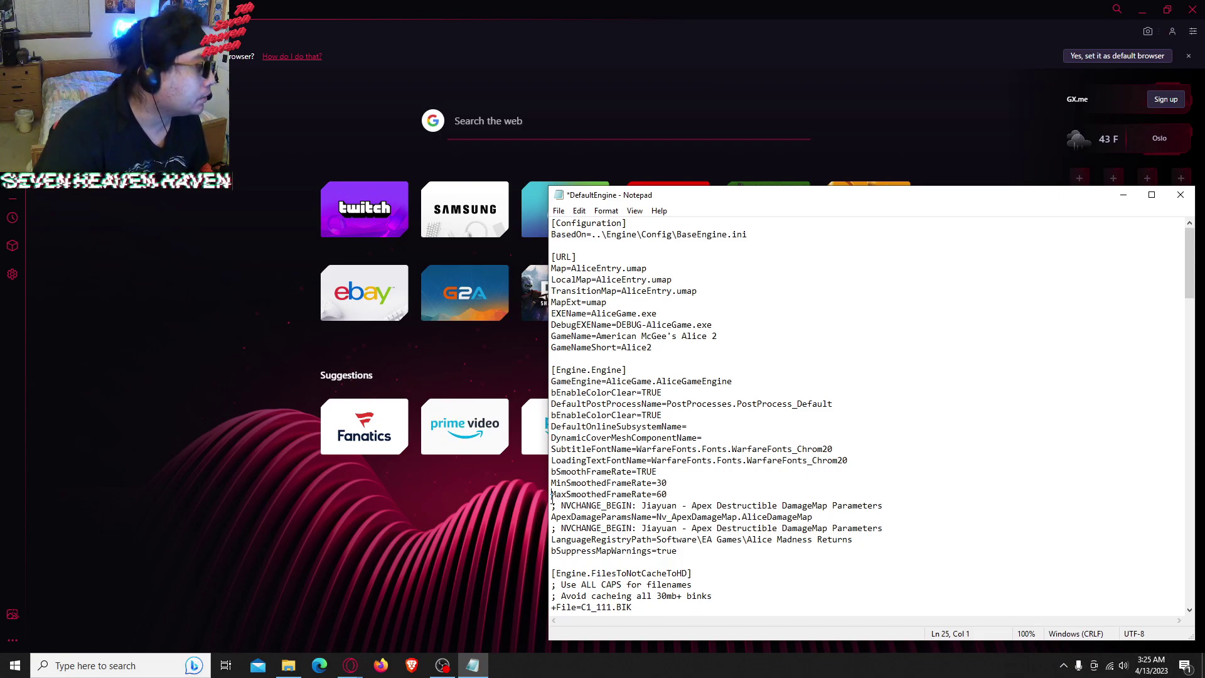
drag(552, 496, 704, 495)
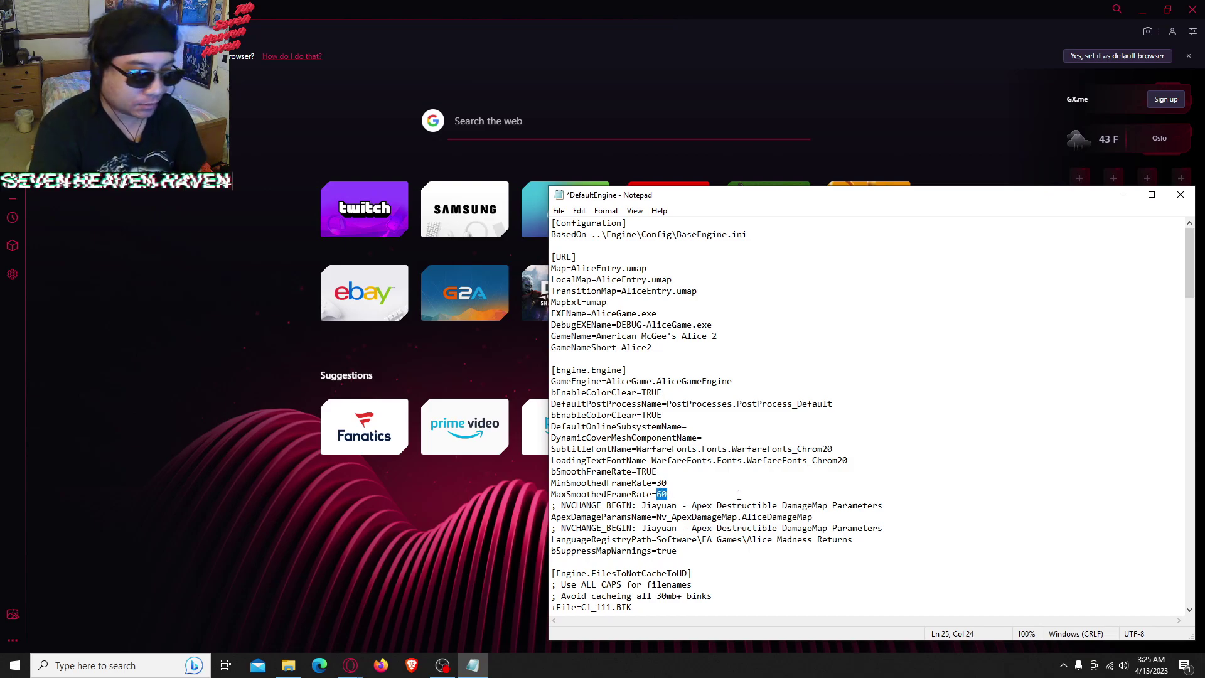
click(737, 496)
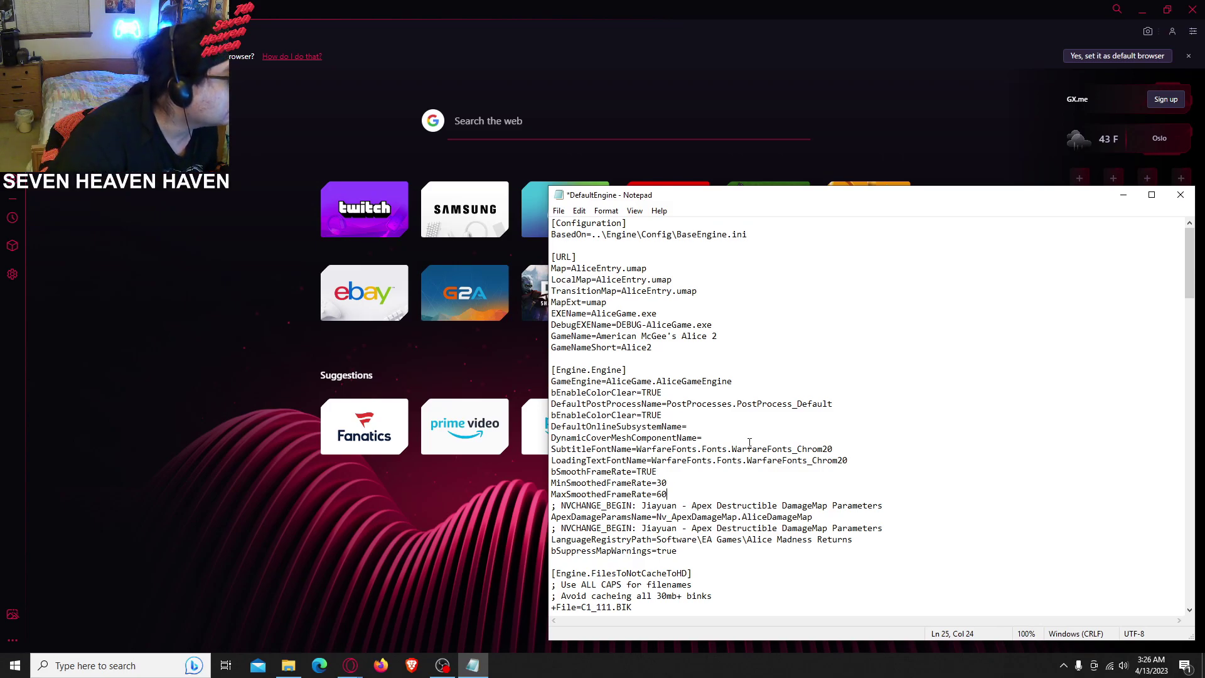
In [UnrealEd.UnrealEdEngine], overwrite the 22 in MinSmoothedFrameRate=22.000000 with 30
drag(1190, 264, 1189, 567)
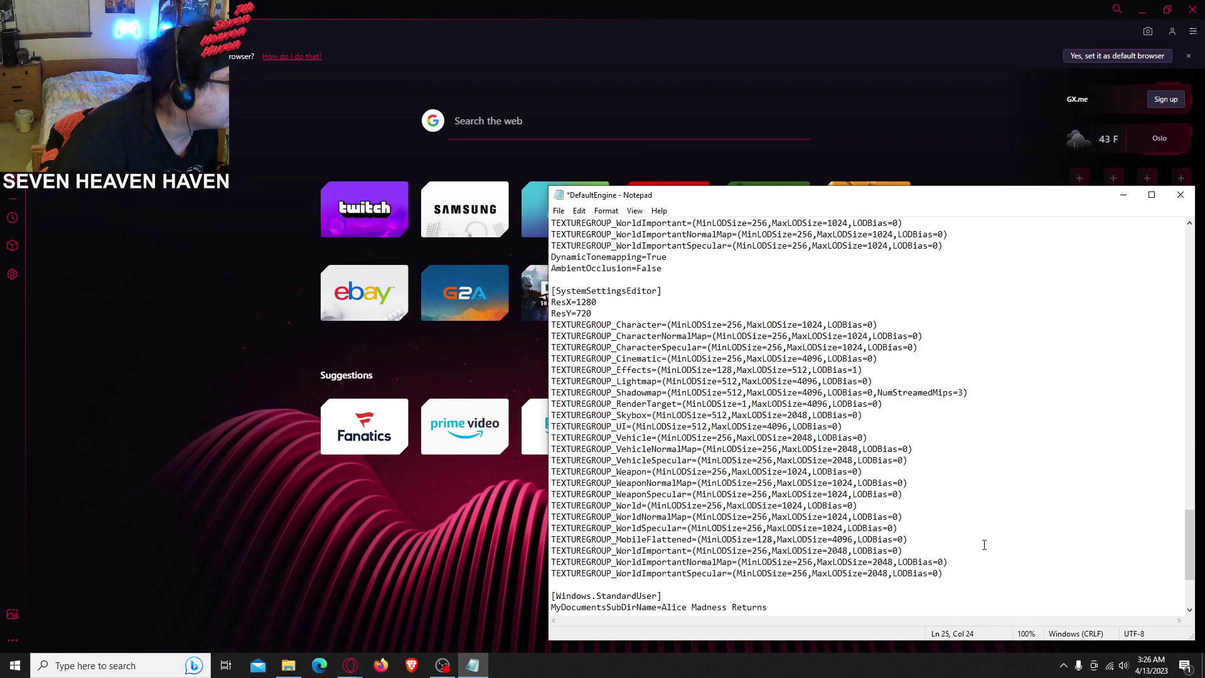
scroll(661, 374, up, 15)
click(656, 381)
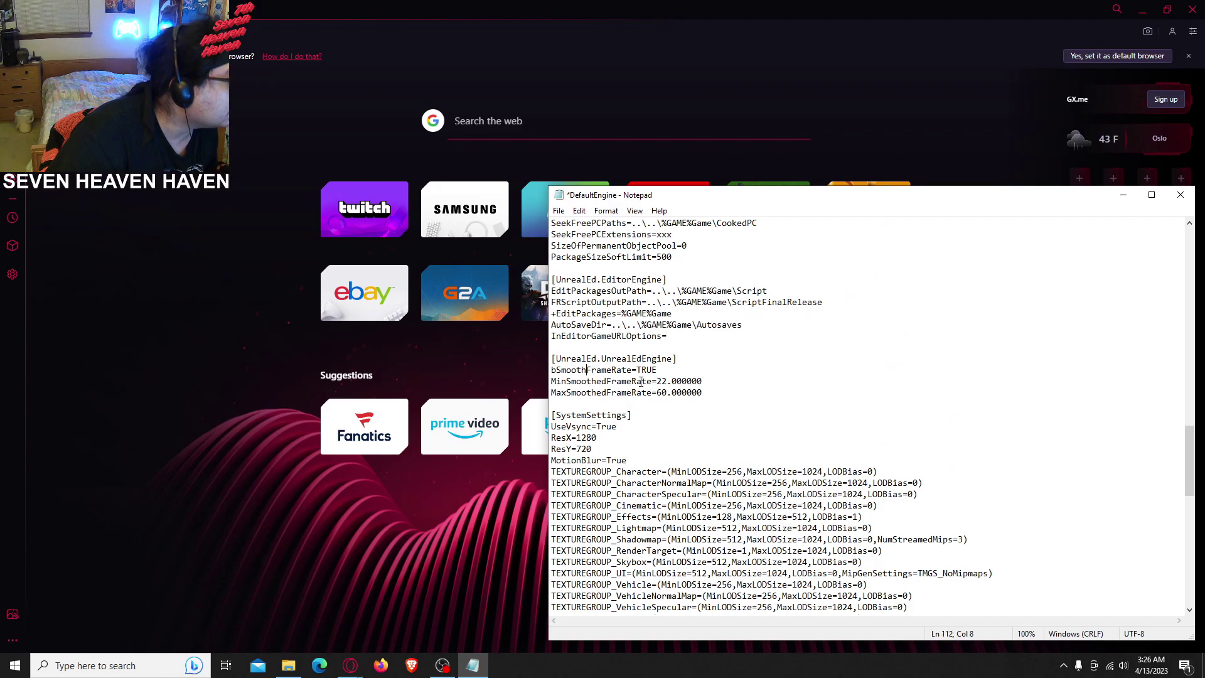
drag(656, 381, 667, 381)
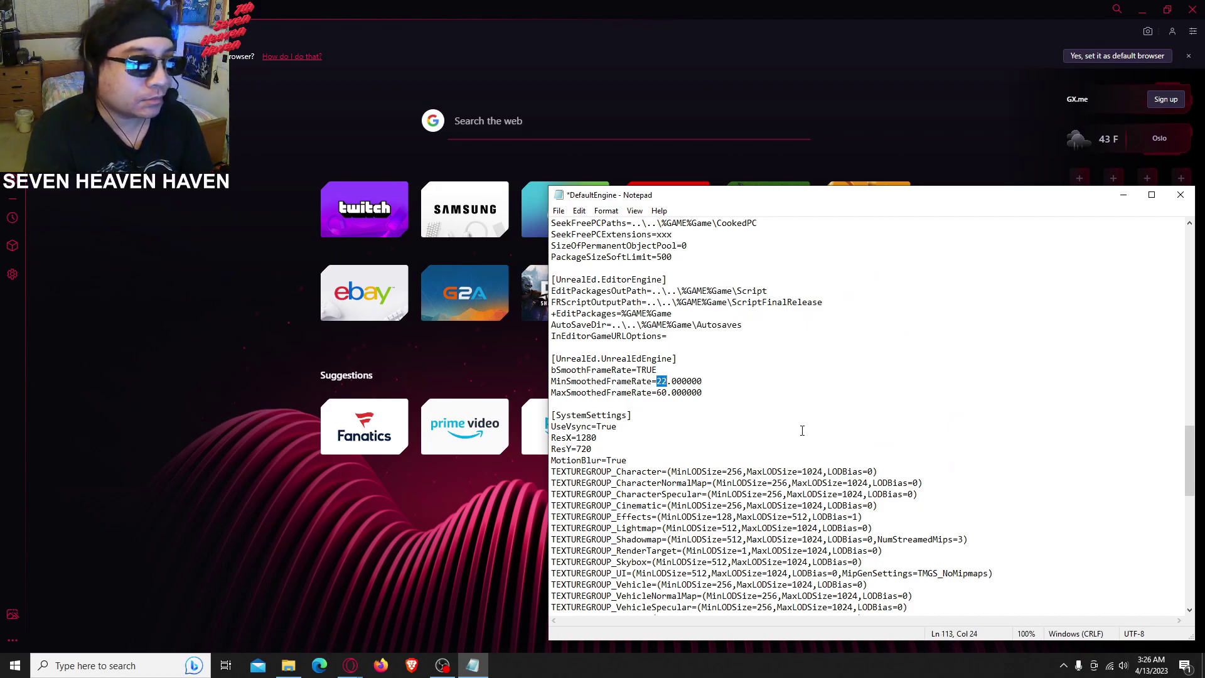
text(30)
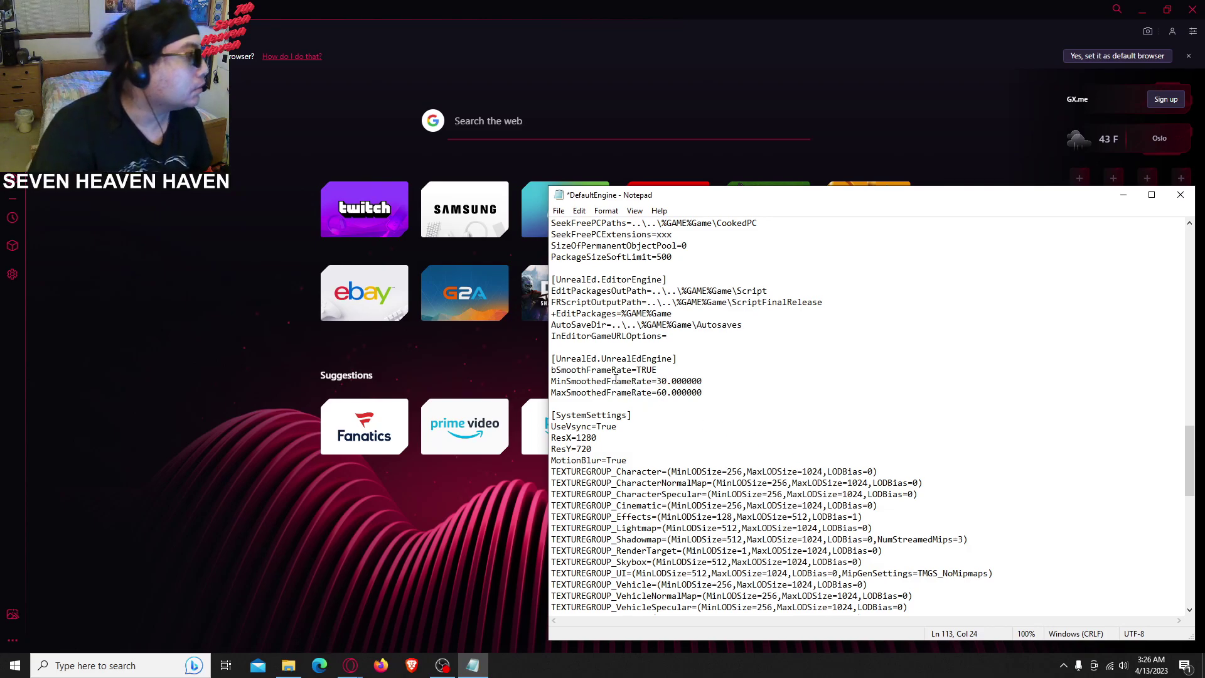
Check the UnrealEd.UnrealEdEngine header and the edited MinSmoothedFrameRate line 113
drag(551, 358, 679, 361)
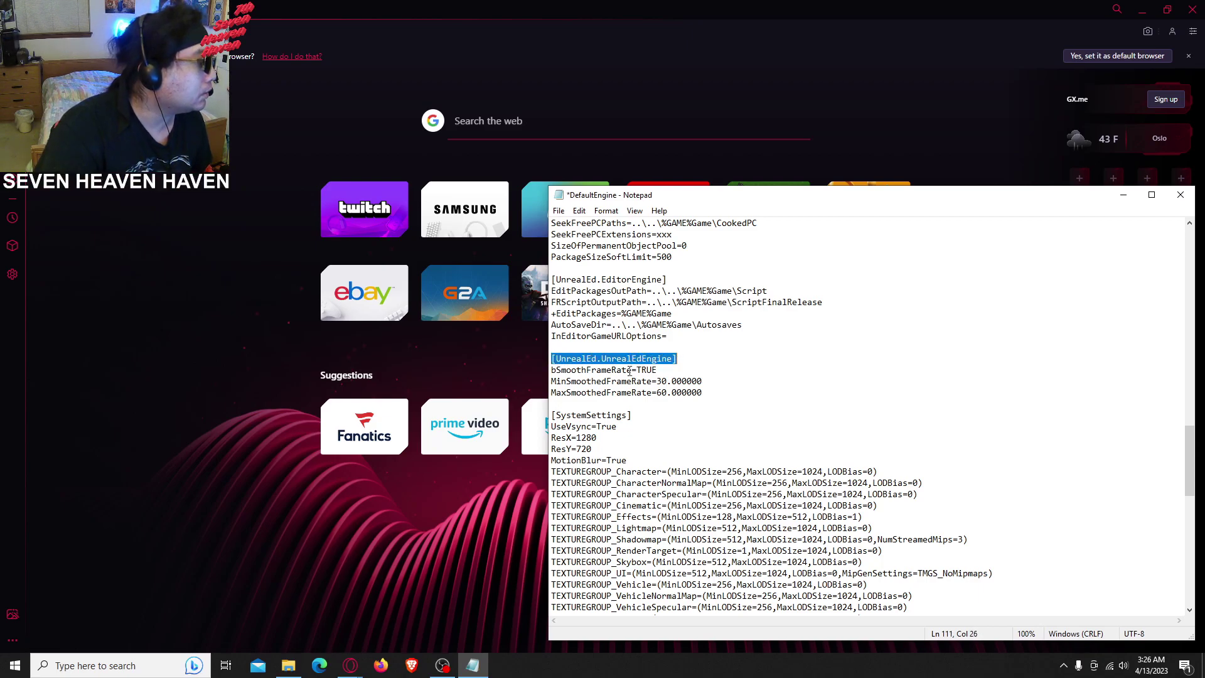
click(581, 370)
drag(556, 381, 668, 394)
click(660, 381)
Scroll to the end of DefaultEngine and confirm GIsSpecialPCEdition=TRUE
click(667, 395)
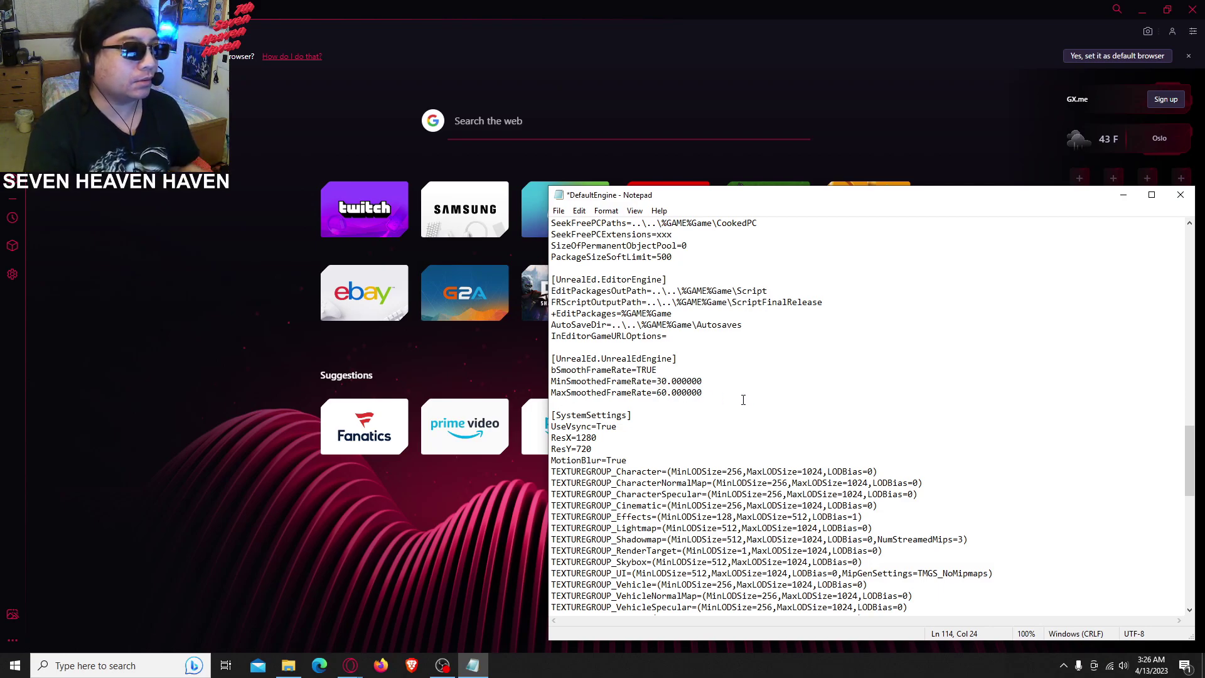
scroll(747, 414, down, 6)
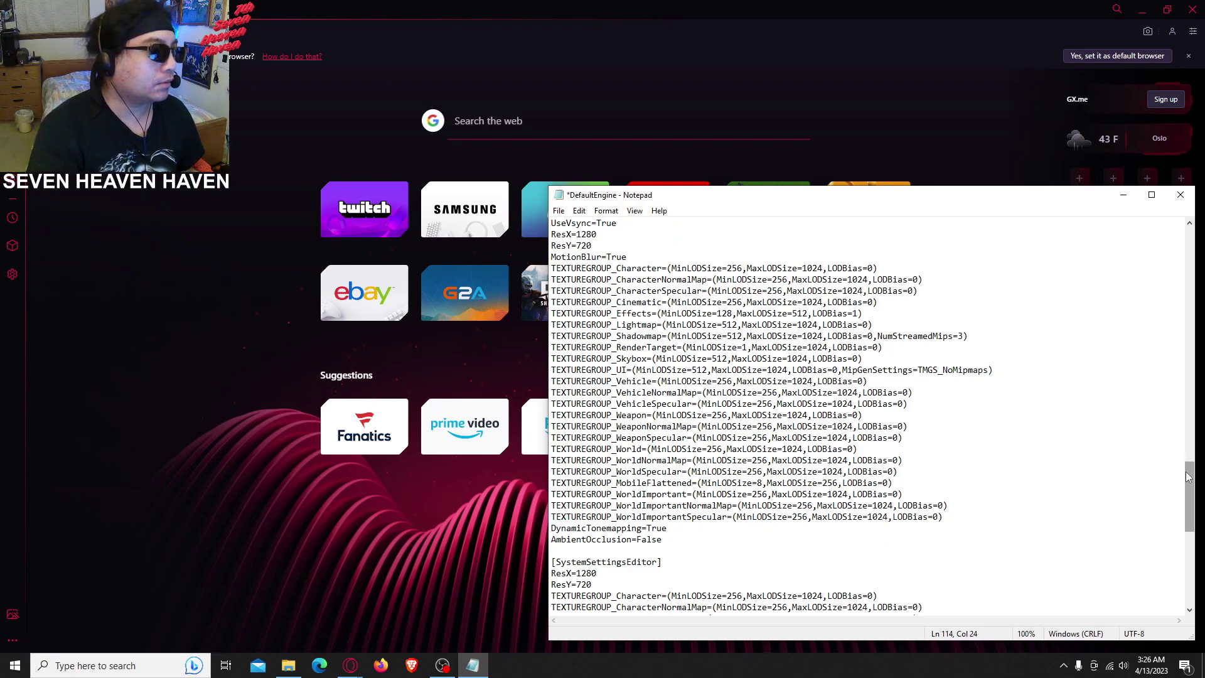
scroll(1150, 587, down, 12)
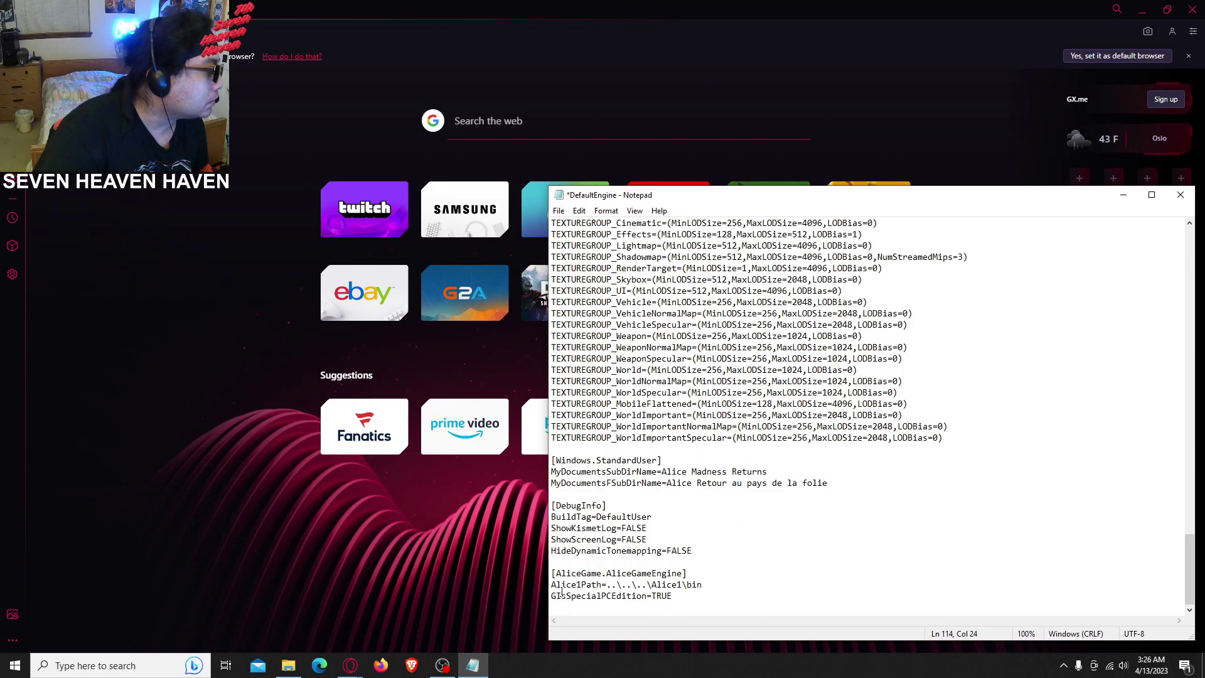
drag(551, 596, 647, 597)
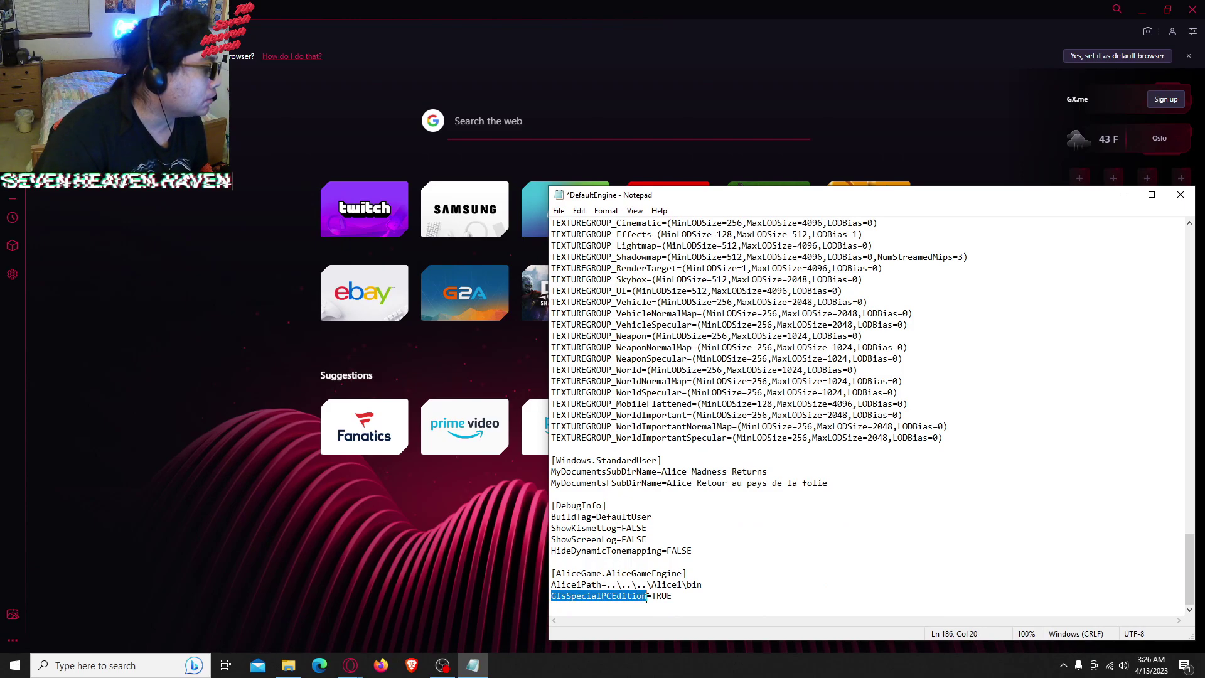
click(718, 543)
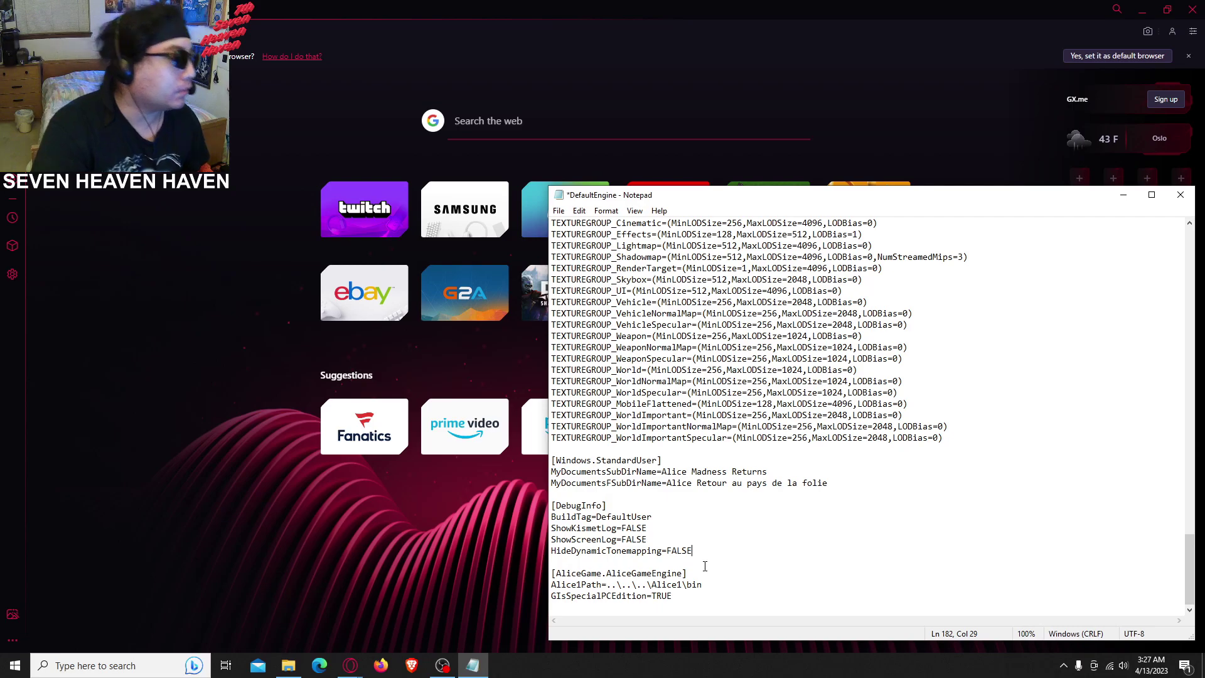
Inspect the Alice1Path line, then switch over to the Opera GX browser
drag(607, 585, 551, 585)
click(616, 584)
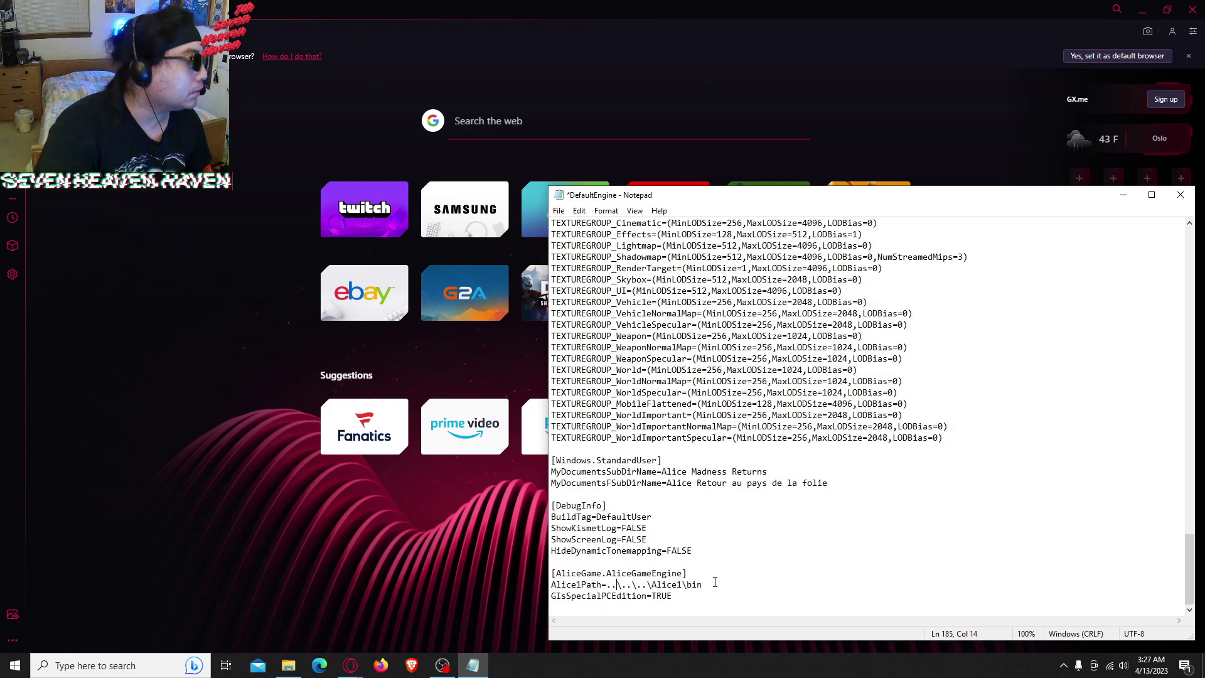
drag(715, 583, 551, 584)
click(659, 584)
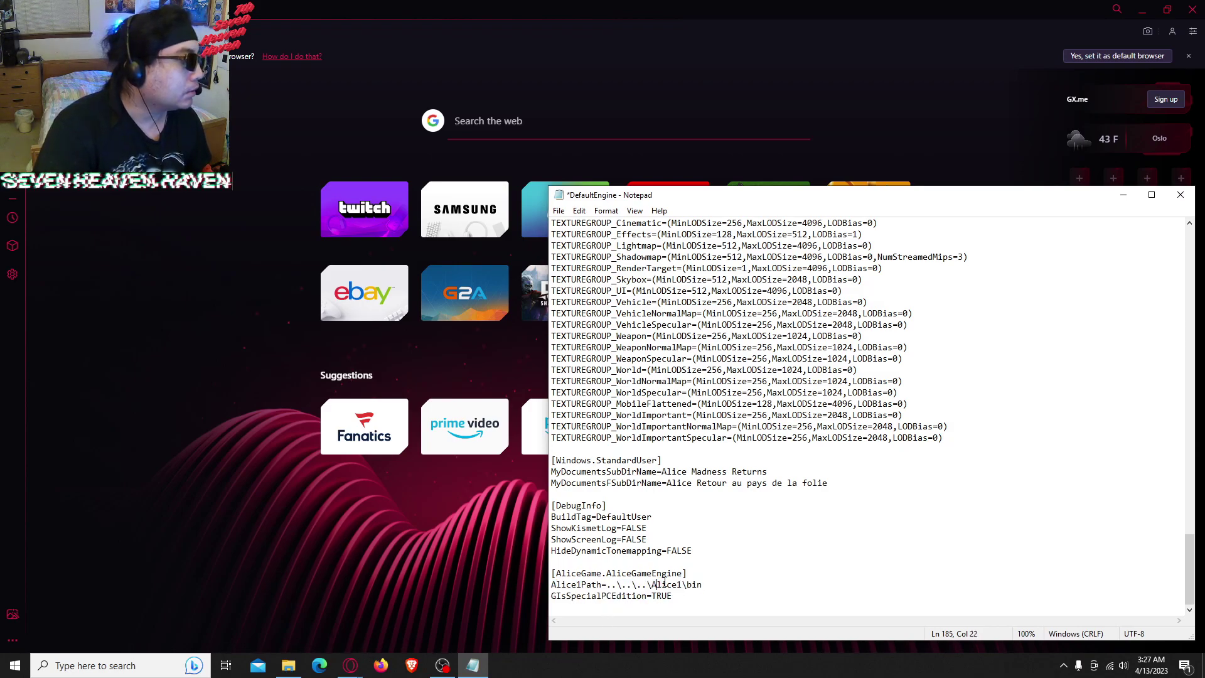
key(alt+Tab)
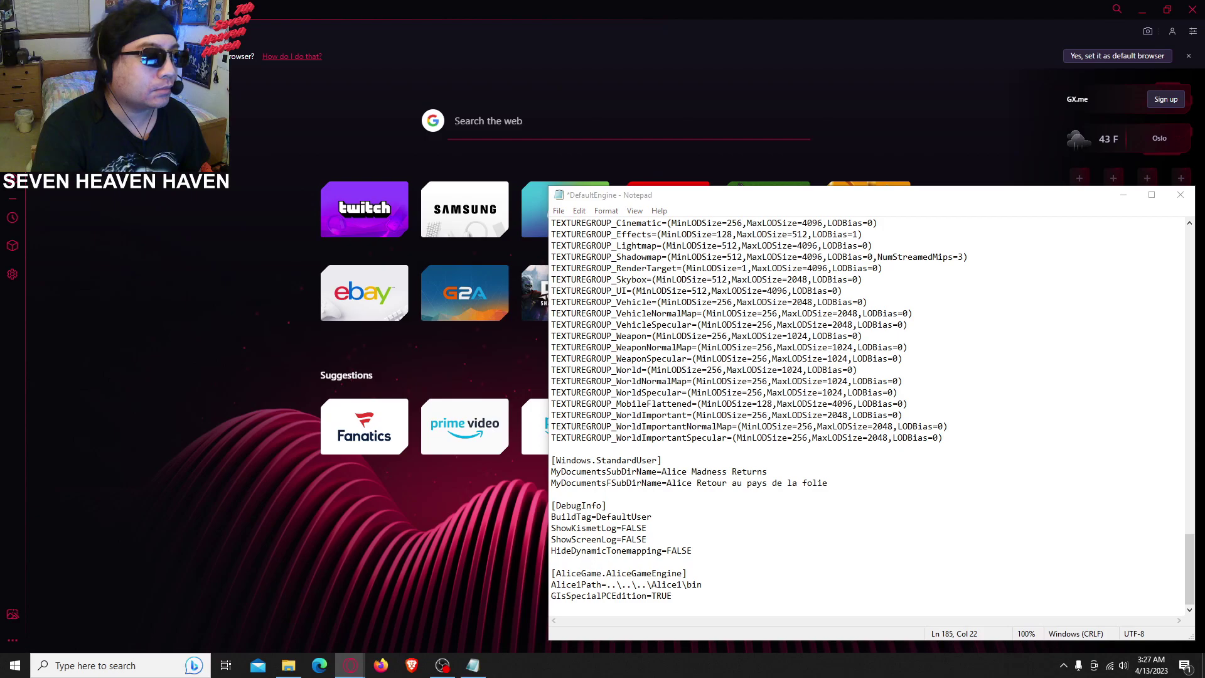
Paste over the whole Alice1Path line so it reads Alice1Path=..\..\Alice1.bin
drag(704, 584, 552, 583)
right_click(556, 582)
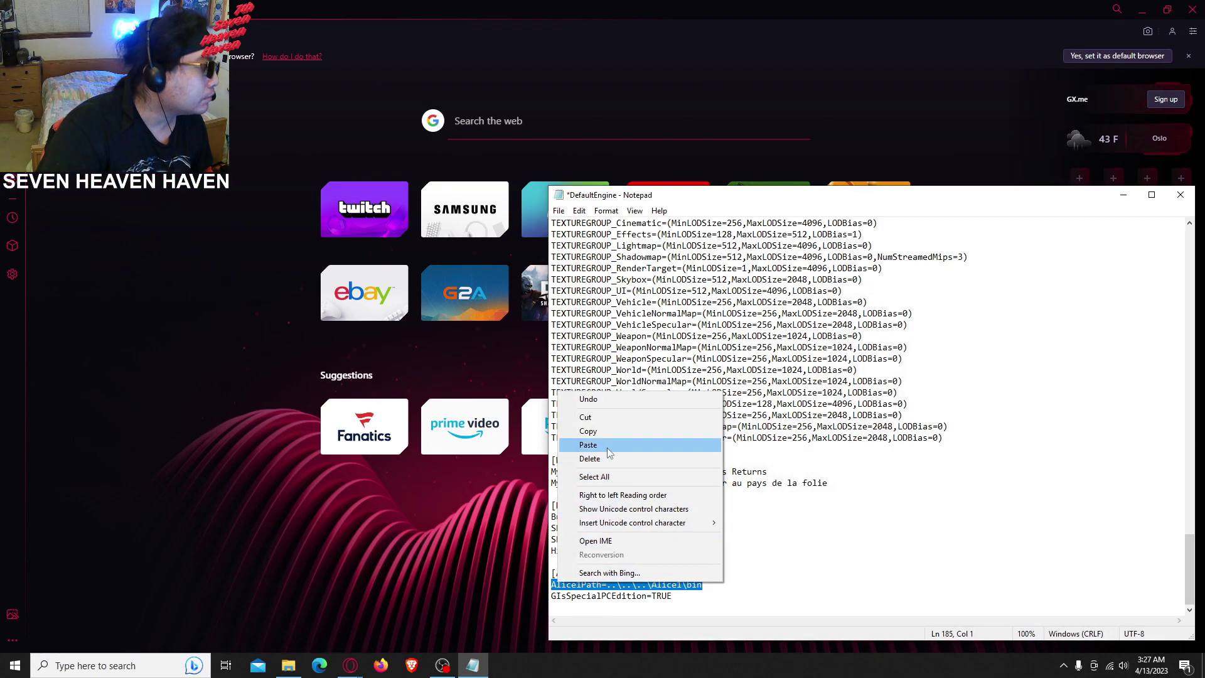
click(588, 445)
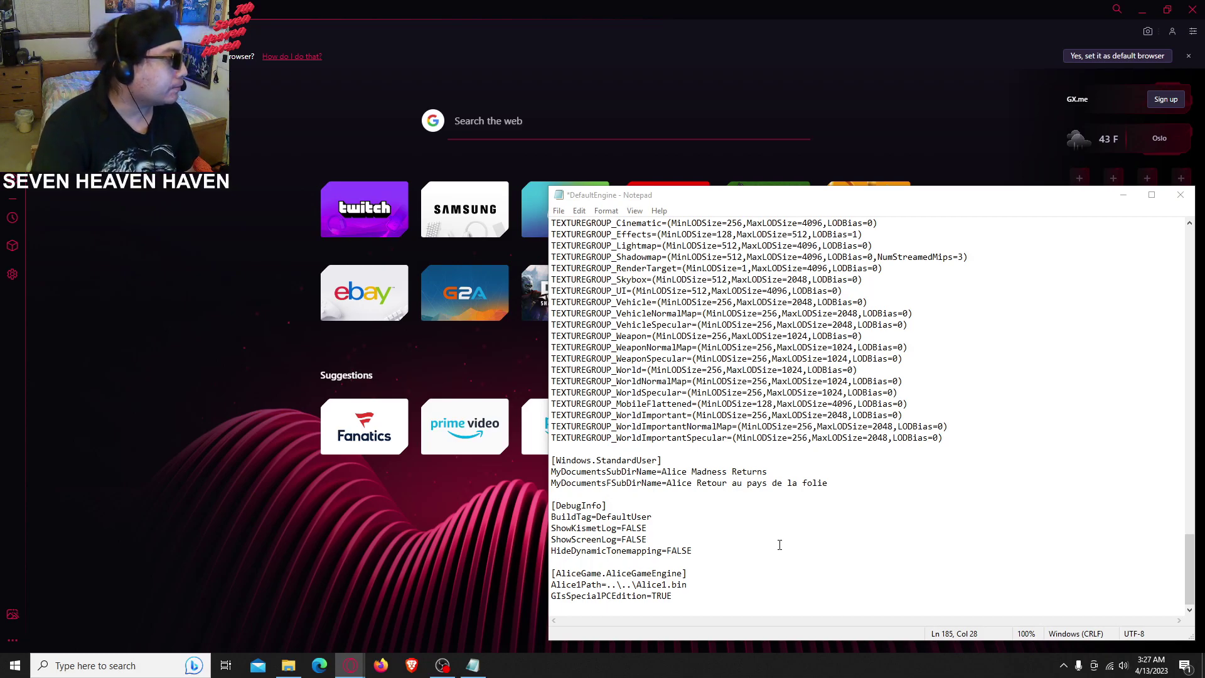
Find the AmbientOcclusion line and start overwriting its value with TR
scroll(775, 544, up, 4)
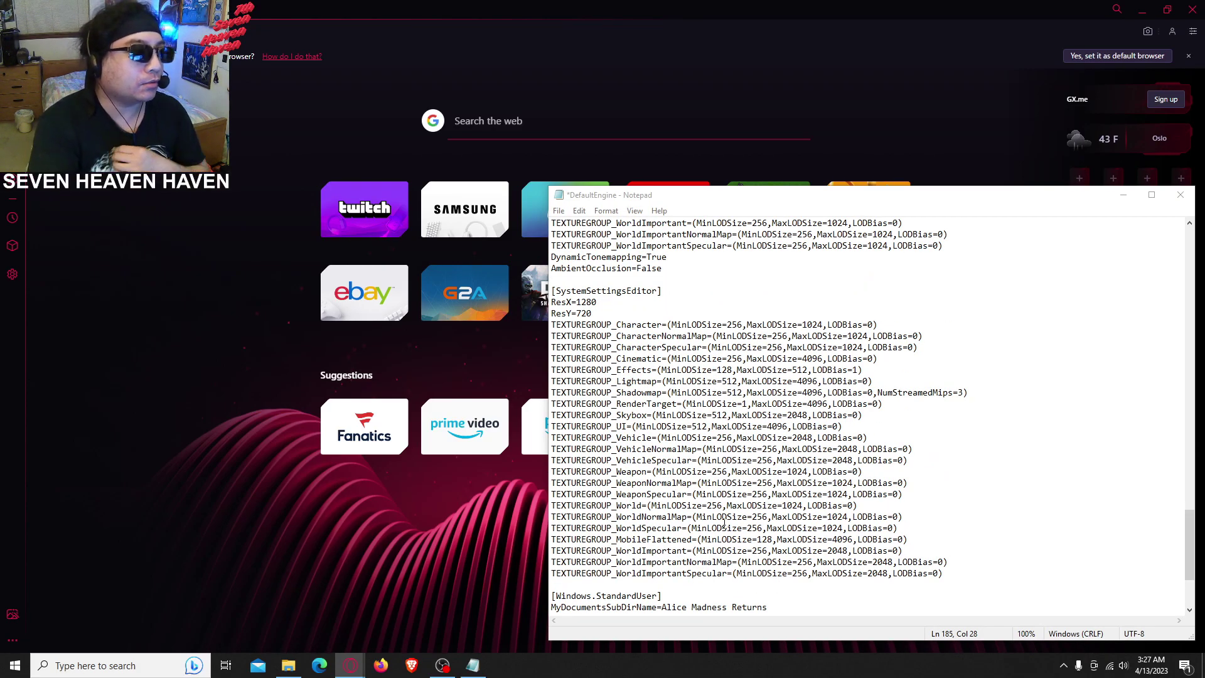
scroll(728, 526, down, 1)
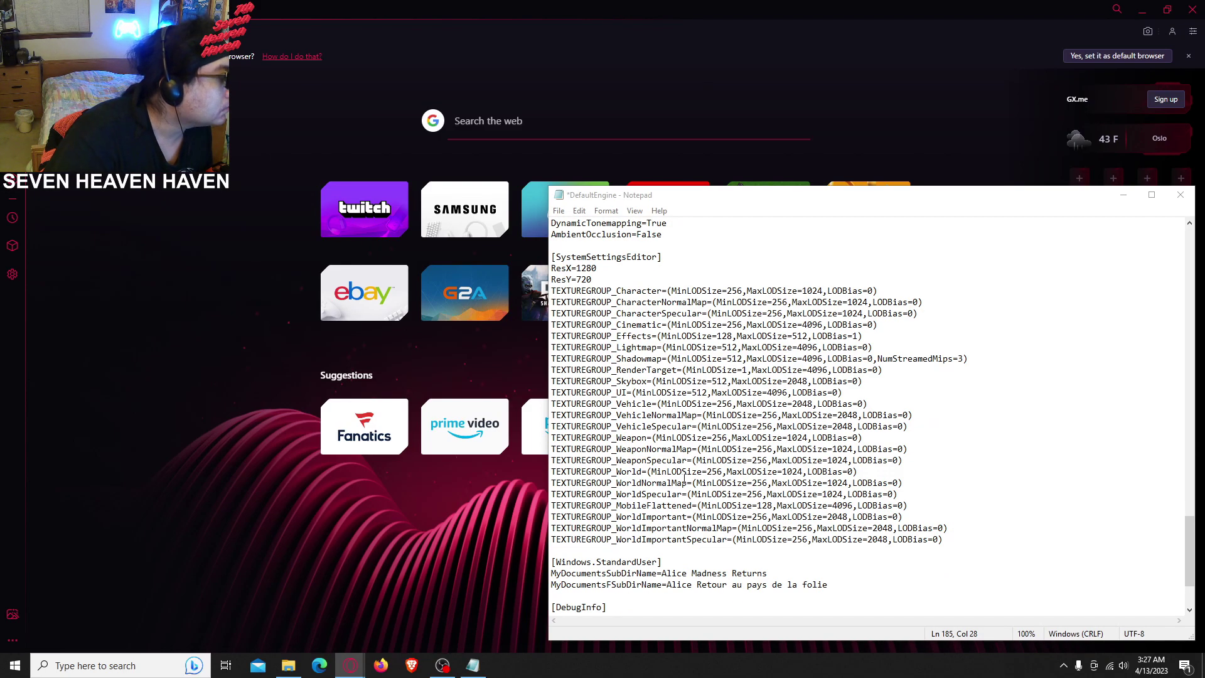
scroll(640, 298, up, 2)
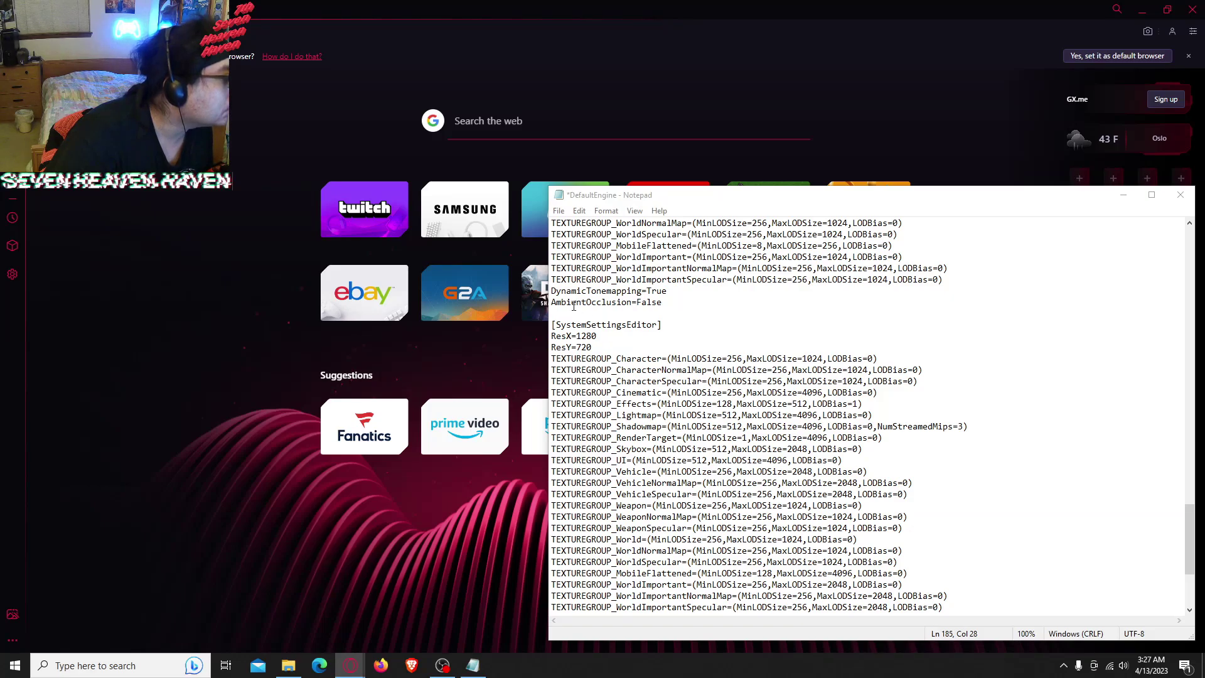
drag(554, 304, 633, 303)
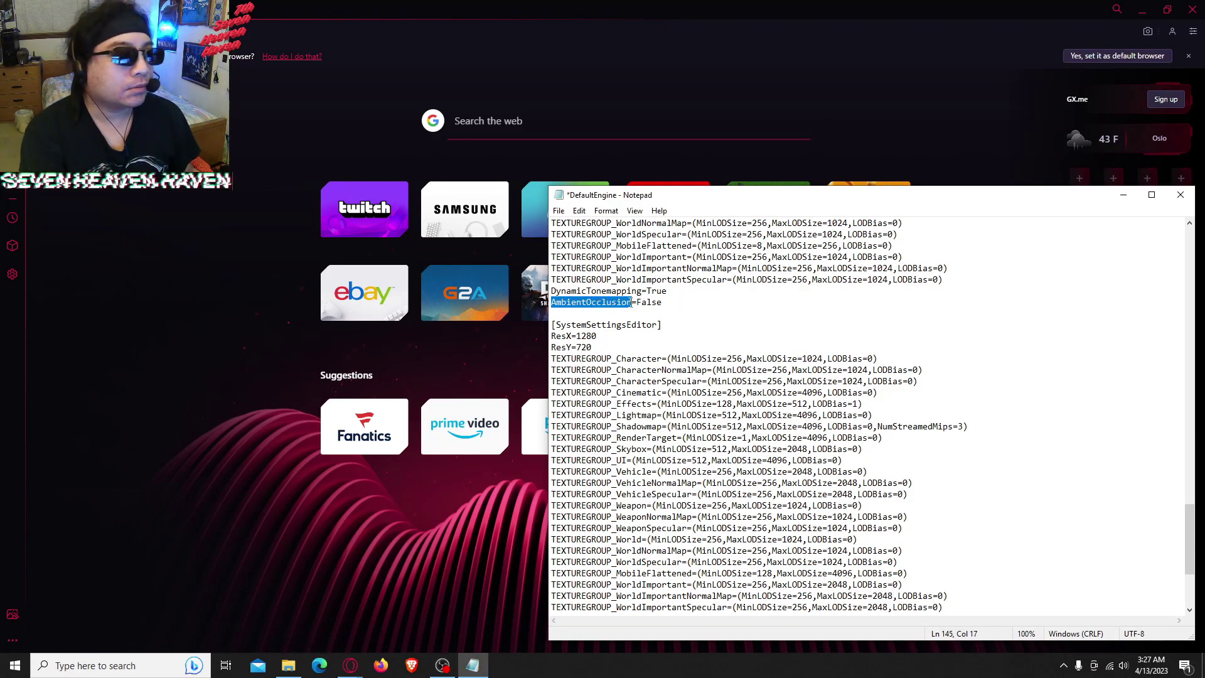
click(634, 303)
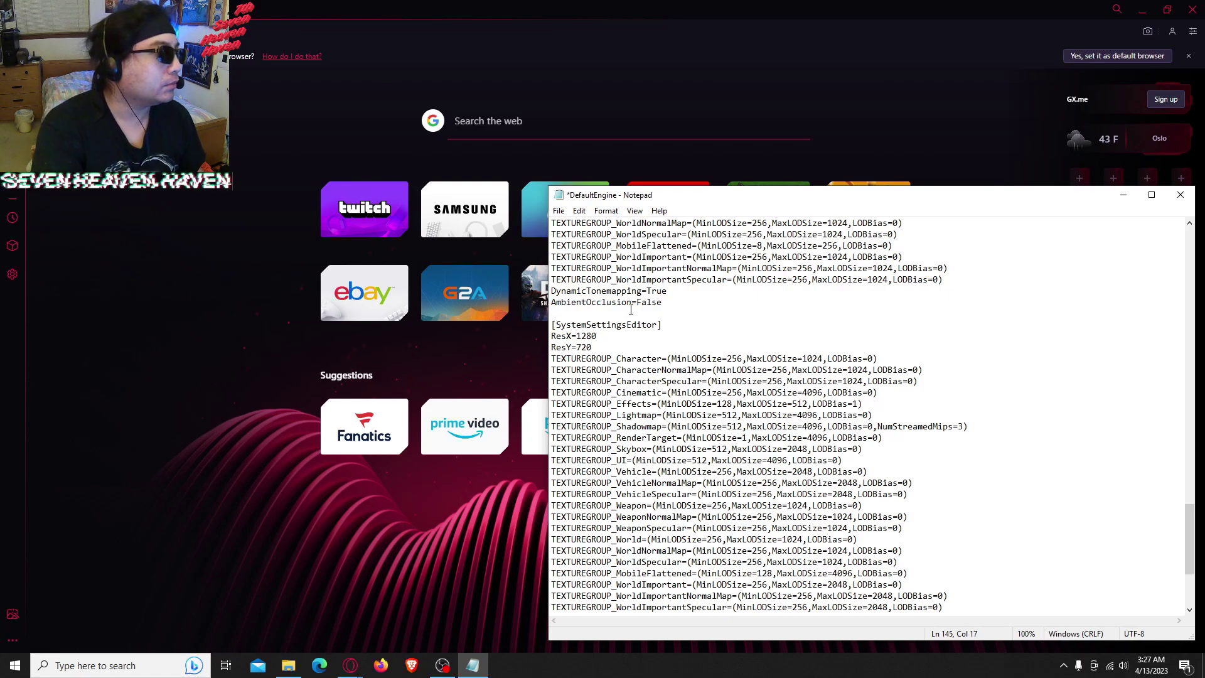
key(shift+Right)
key(shift+Right)
key(shift+Right)
key(shift+Right)
key(shift+Right)
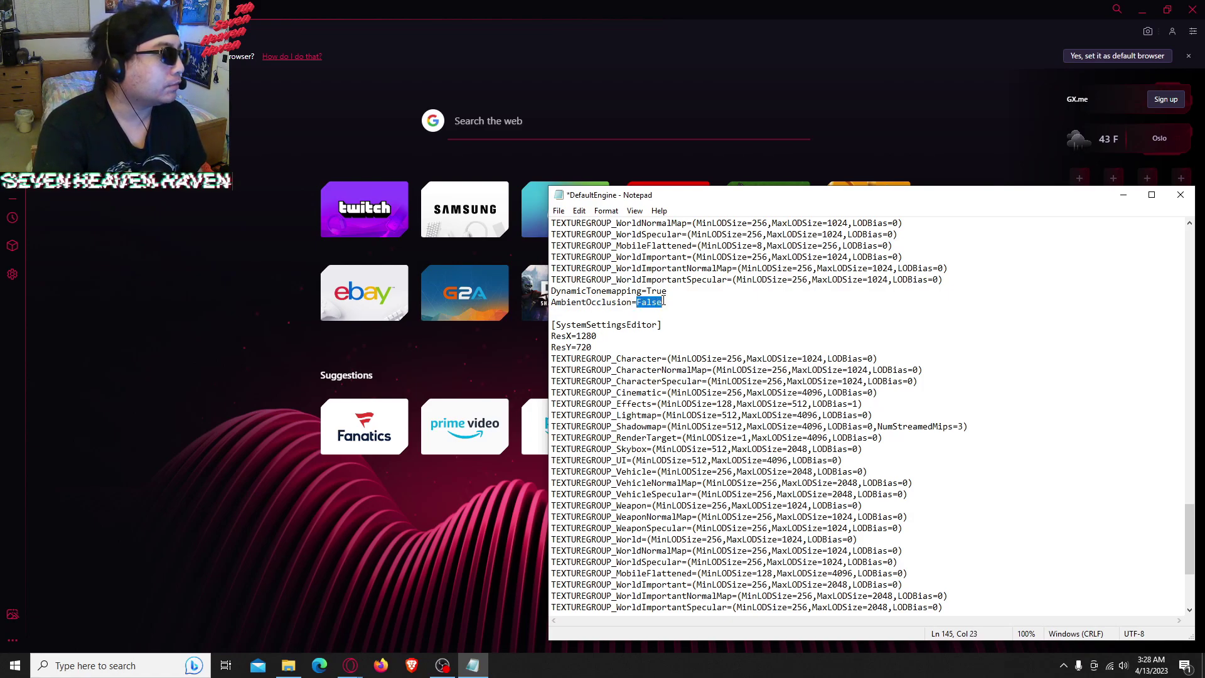
text(TRUE)
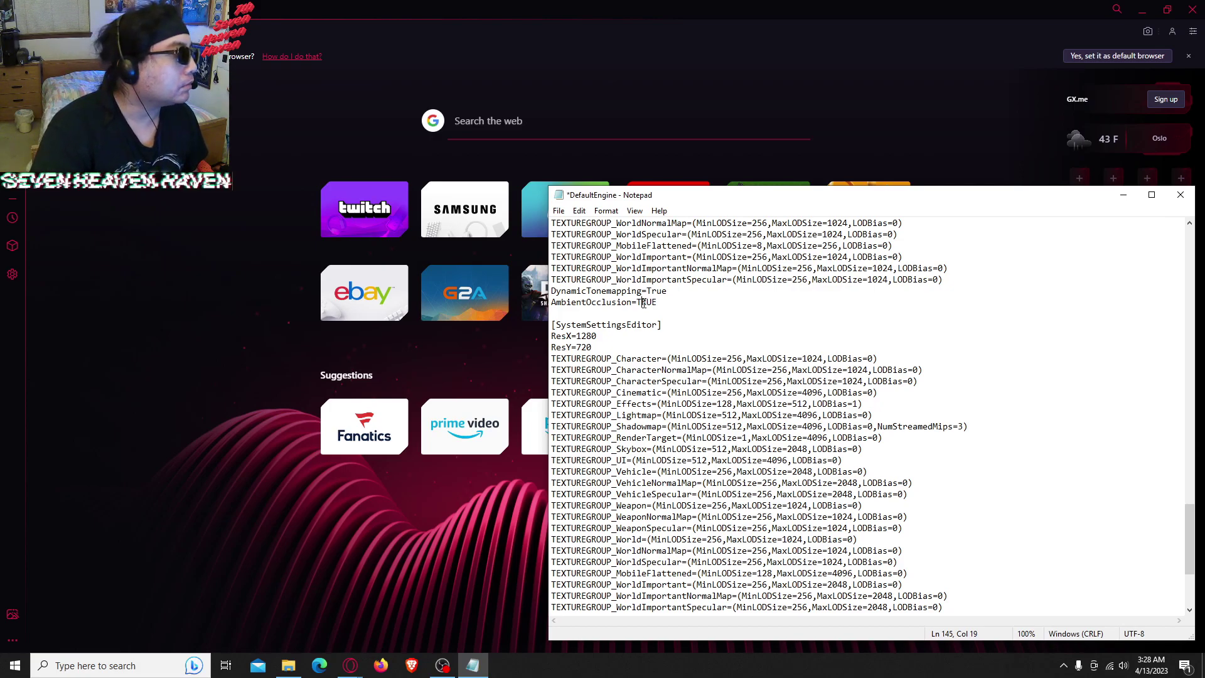
Retype the letters after the T so the line reads AmbientOcclusion=True
drag(643, 303, 654, 304)
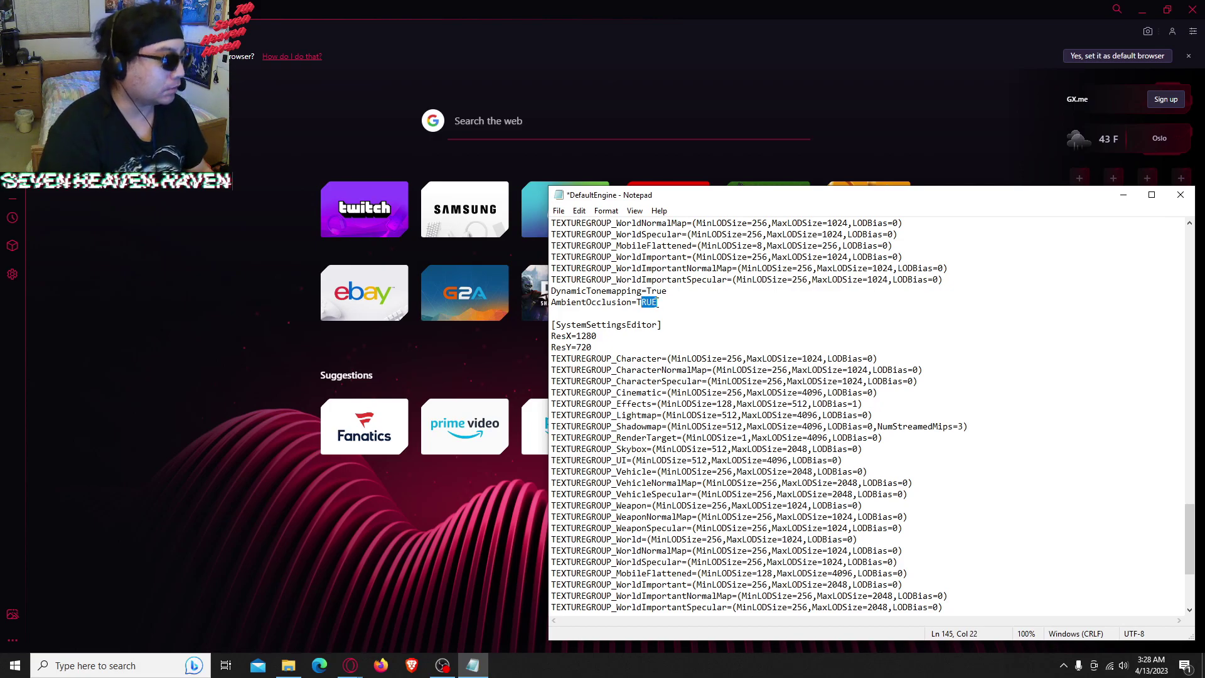
text(rue)
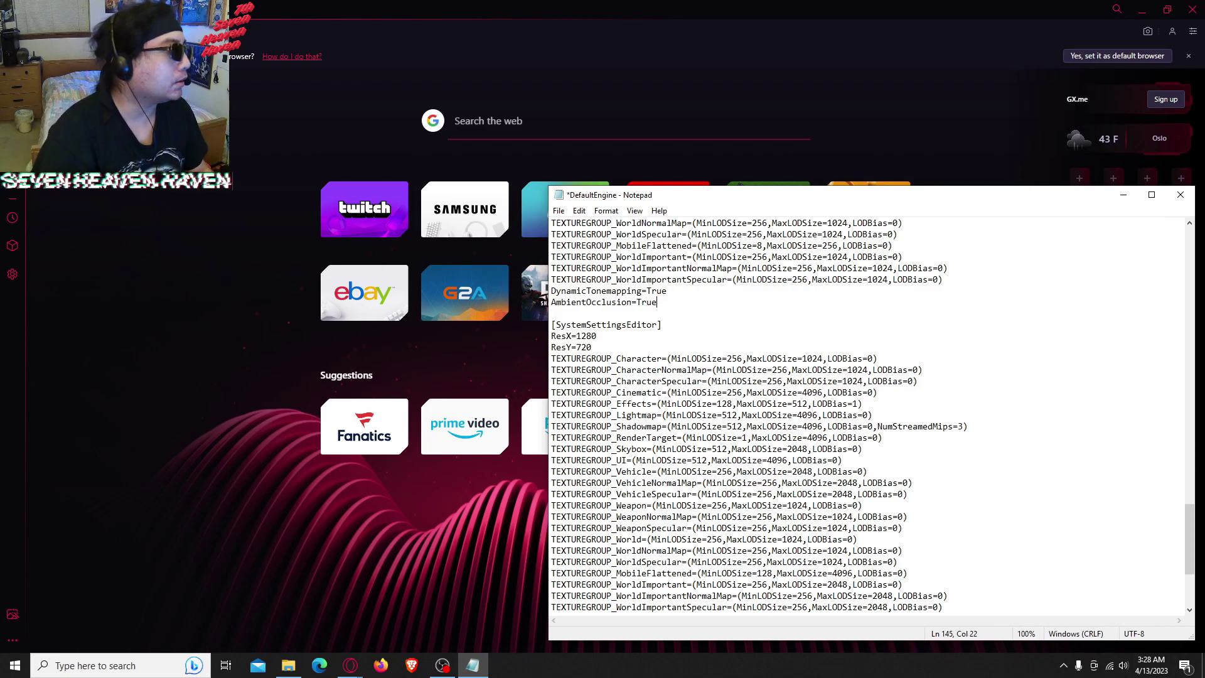
click(643, 308)
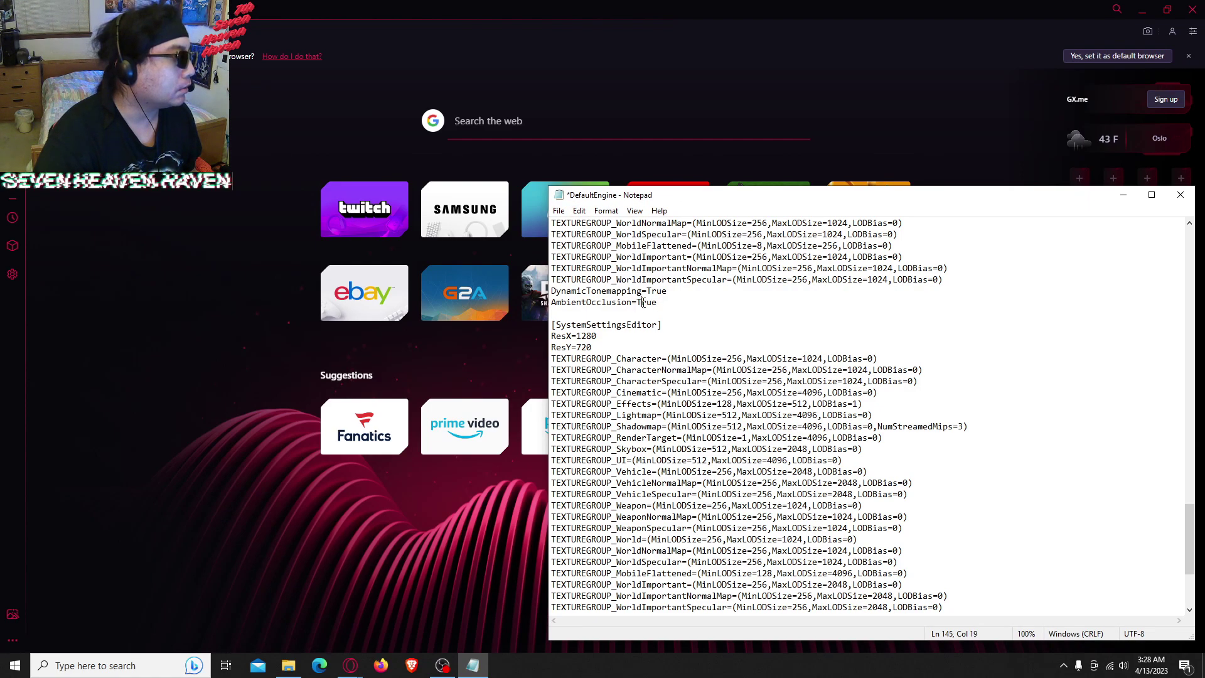
drag(641, 303, 657, 303)
text(rue)
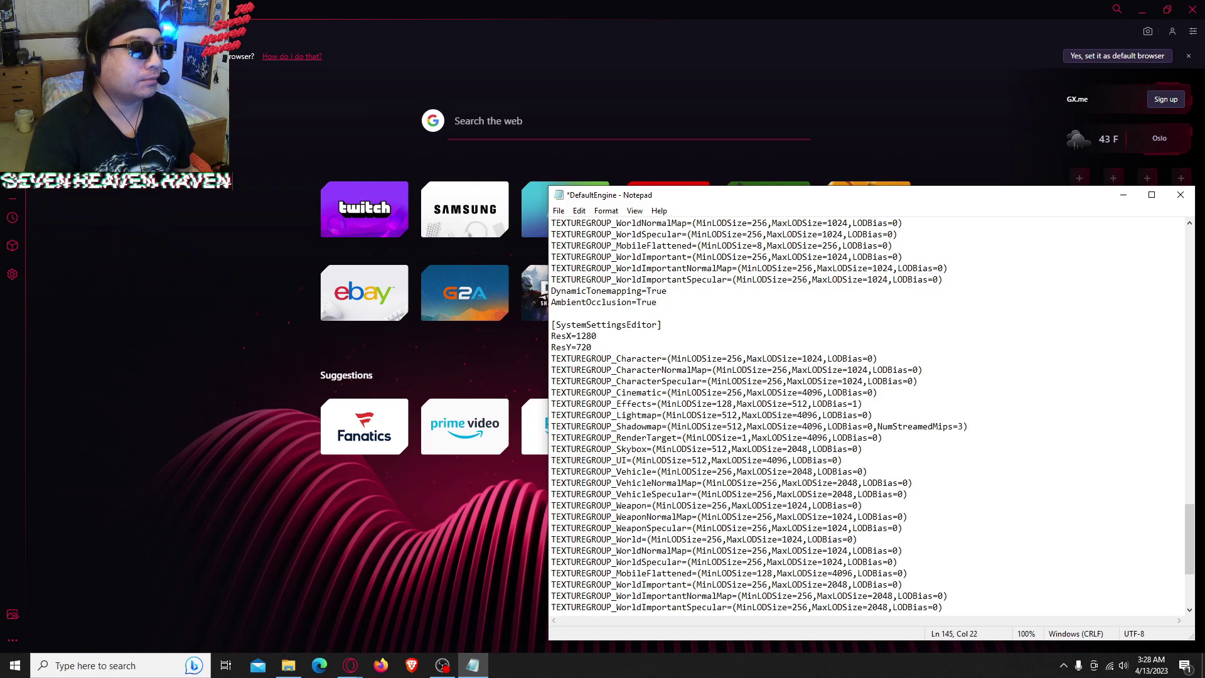
click(740, 338)
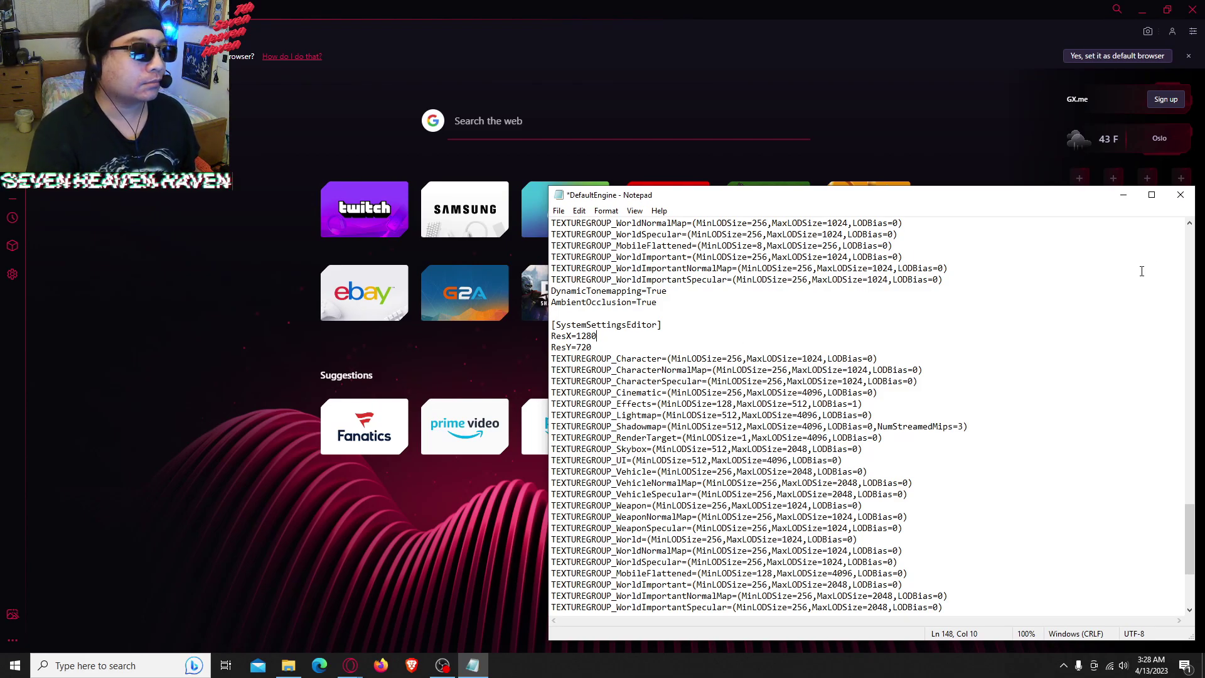
Close Notepad saving DefaultEngine, then minimize Explorer and Opera GX to reveal the desktop
click(1180, 194)
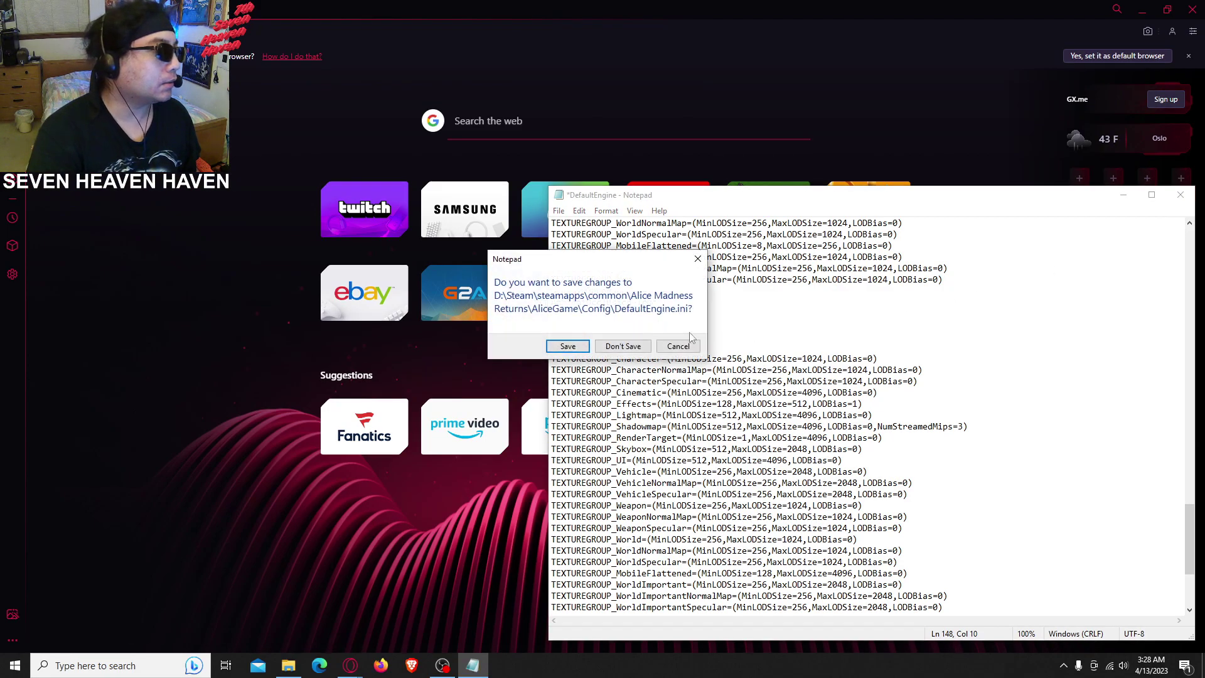
click(568, 346)
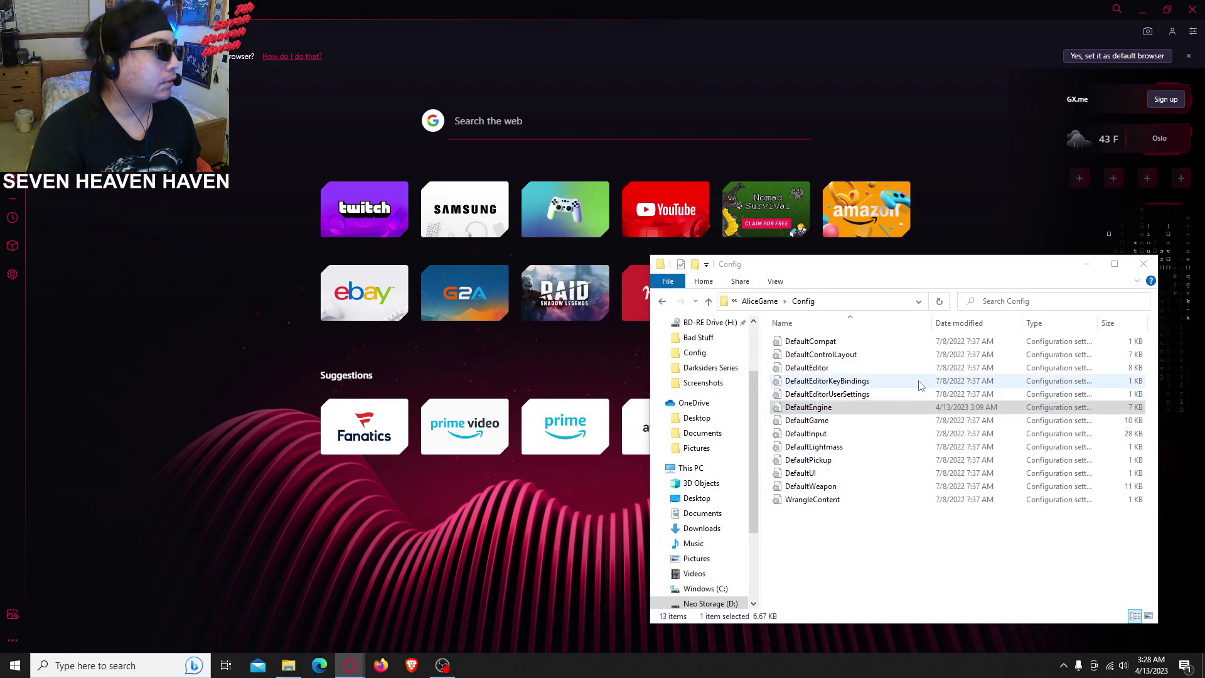
click(1086, 264)
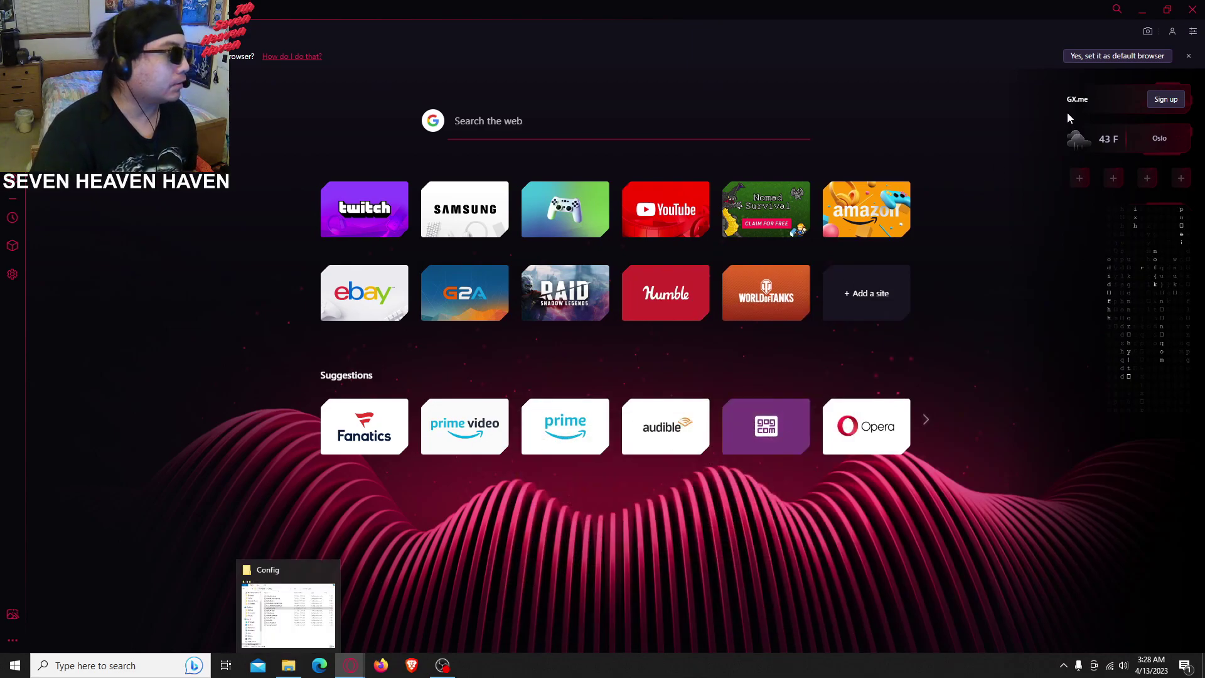
click(1140, 11)
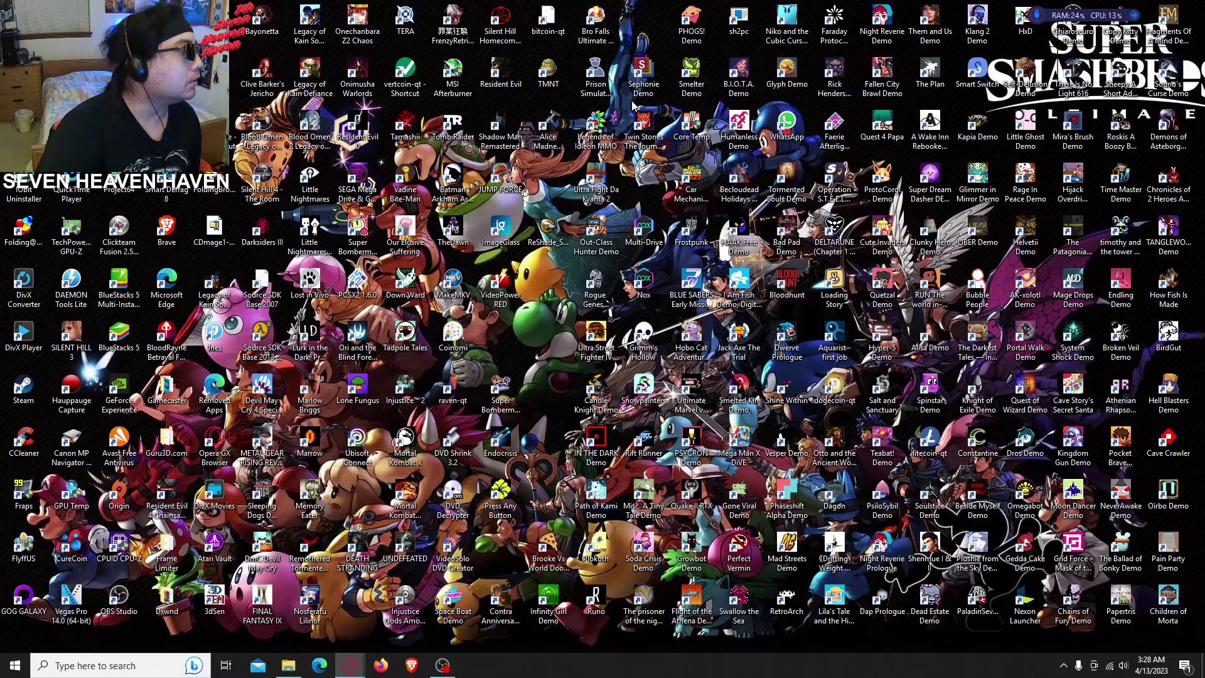
double_click(545, 145)
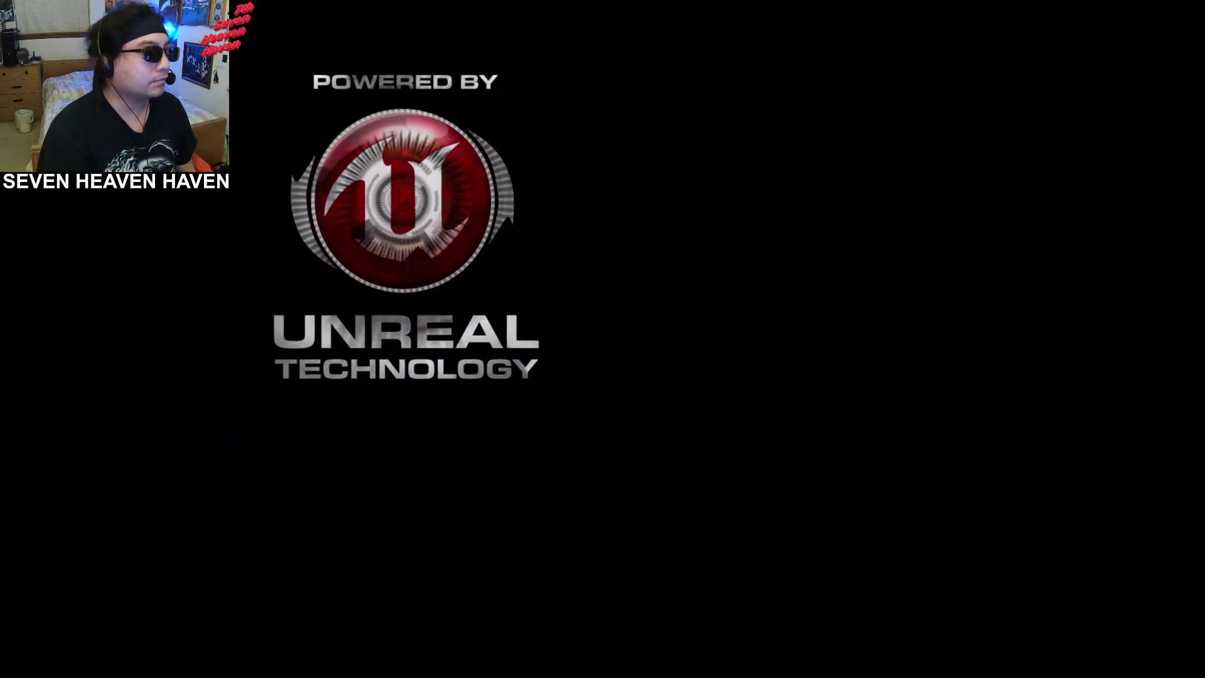
key(Return)
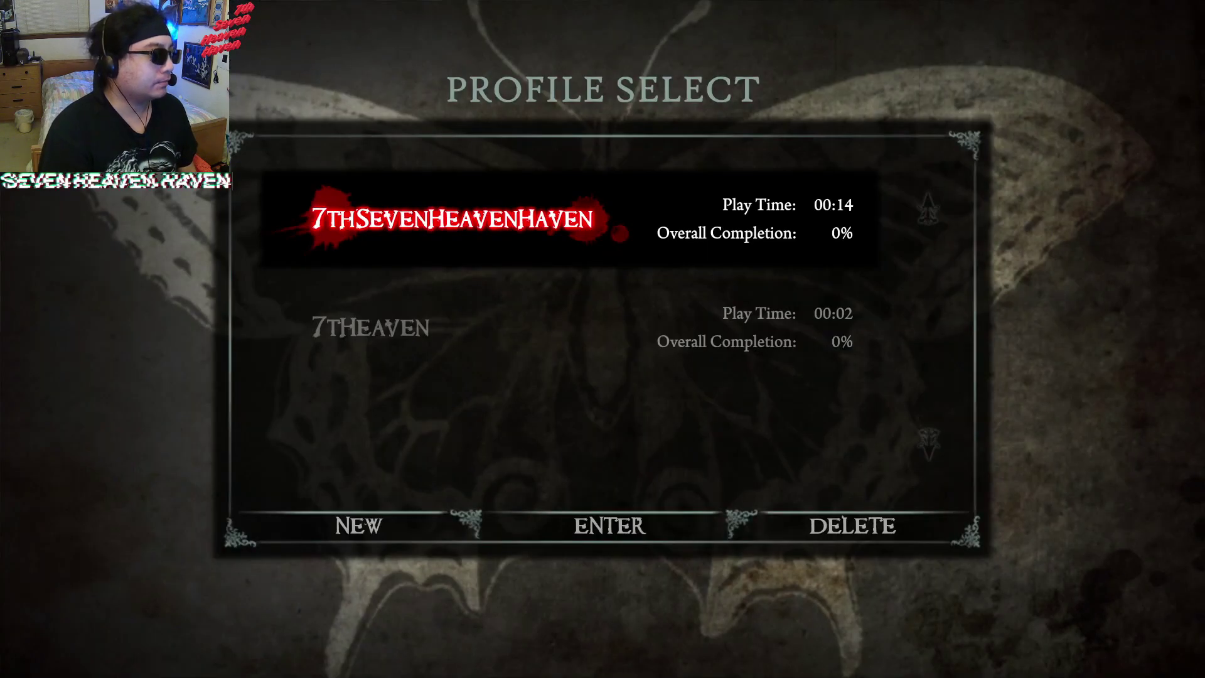
key(Return)
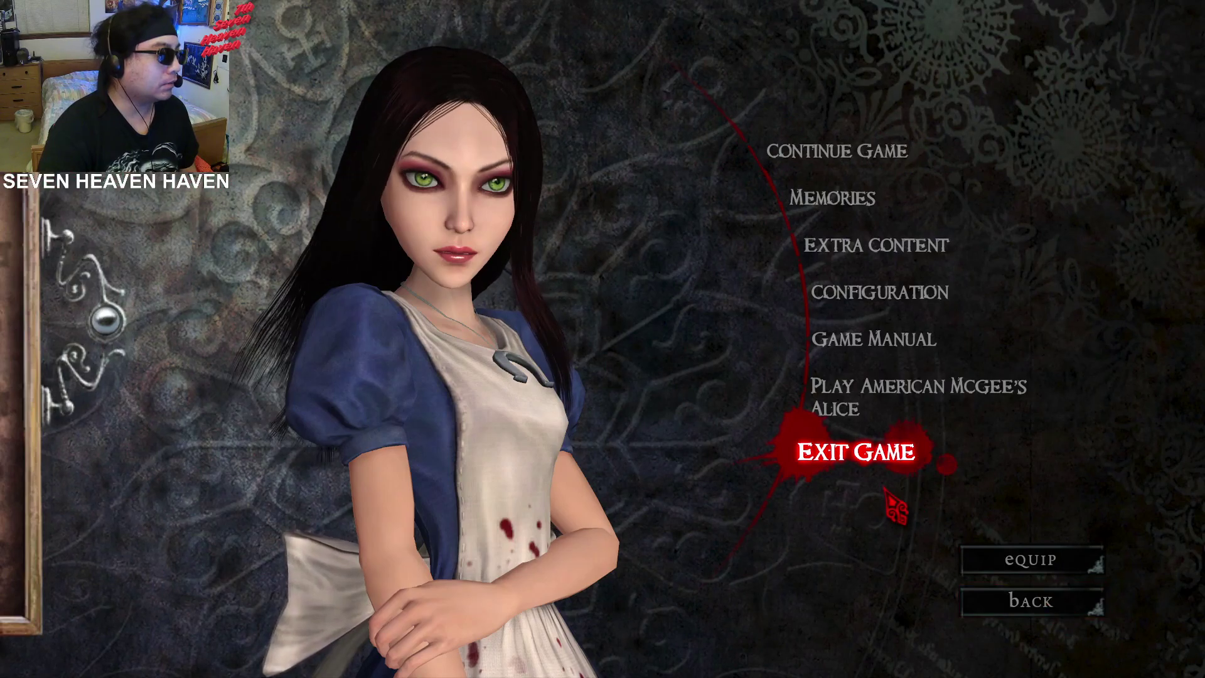
click(888, 469)
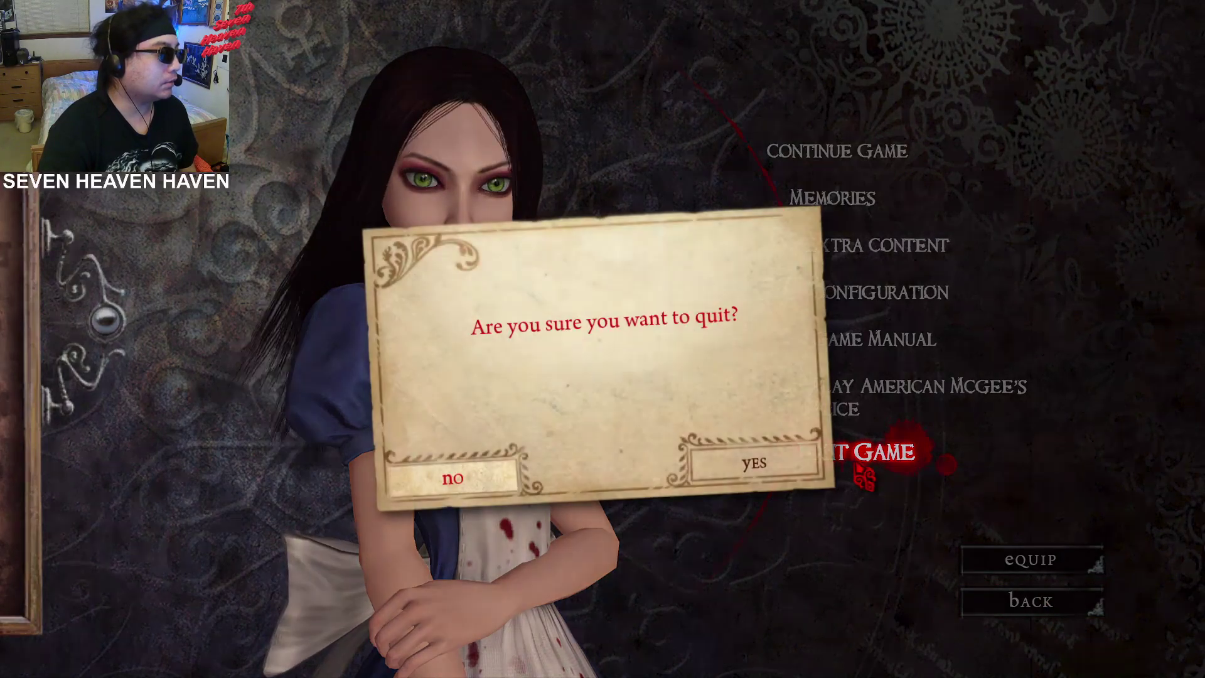
click(743, 464)
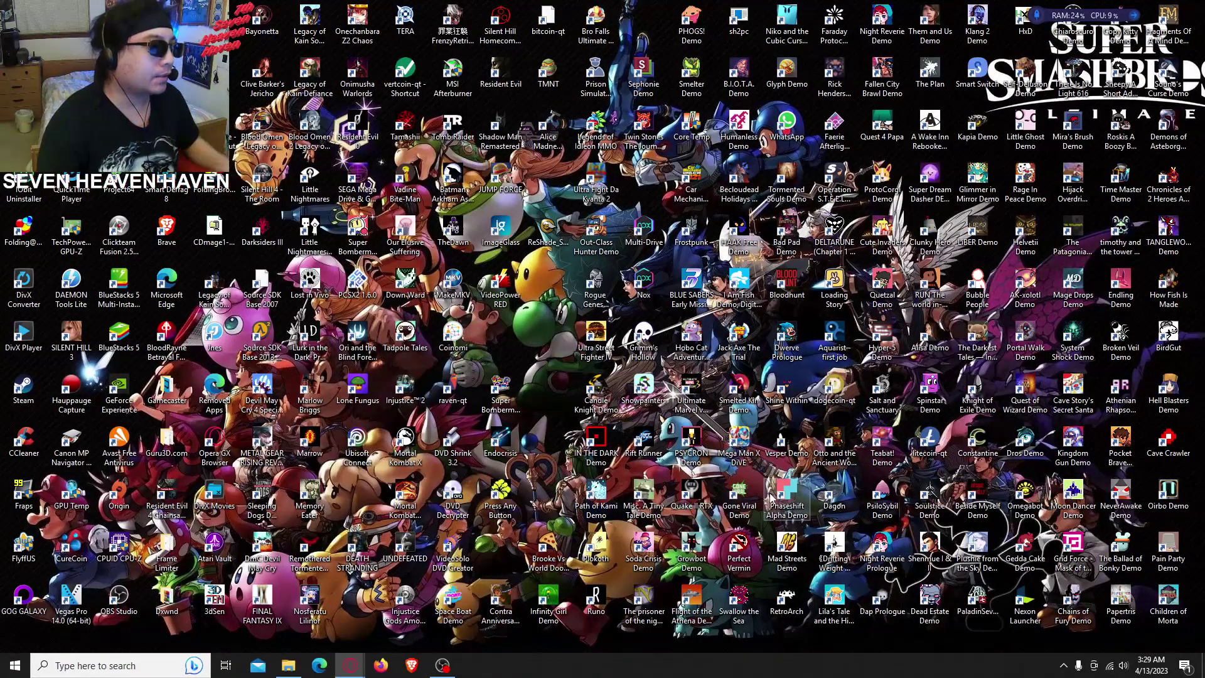
Restore the File Explorer window and go to the Documents folder
mouse_move(350, 664)
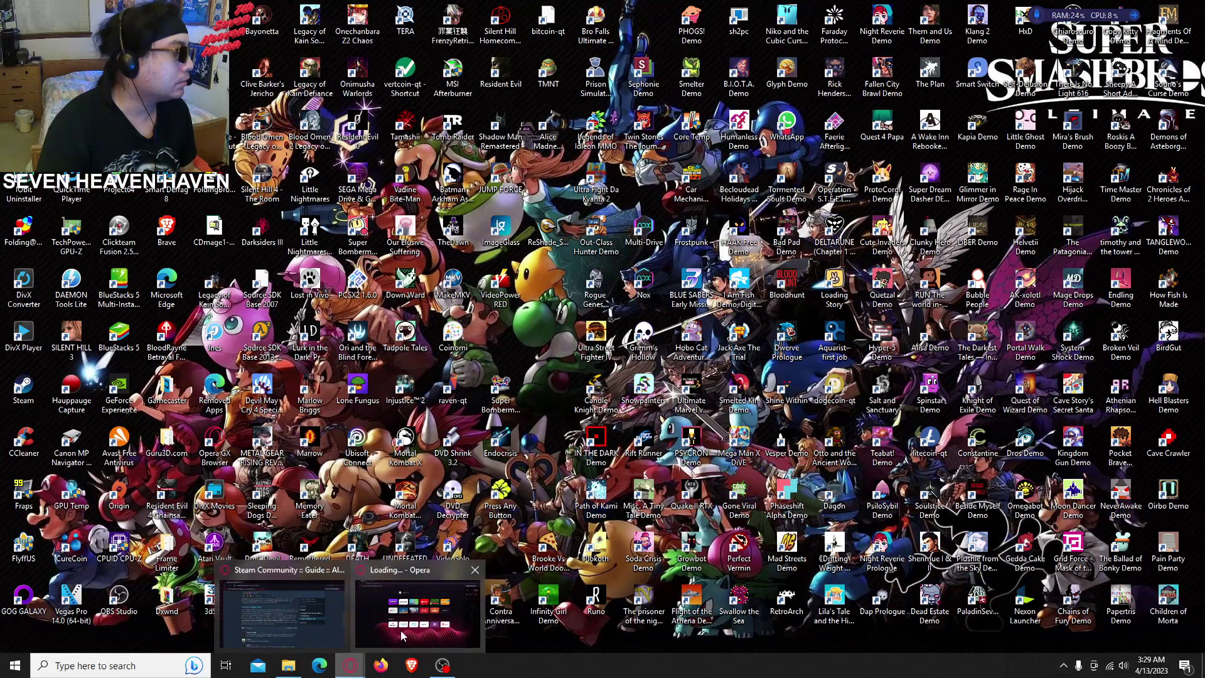
click(402, 635)
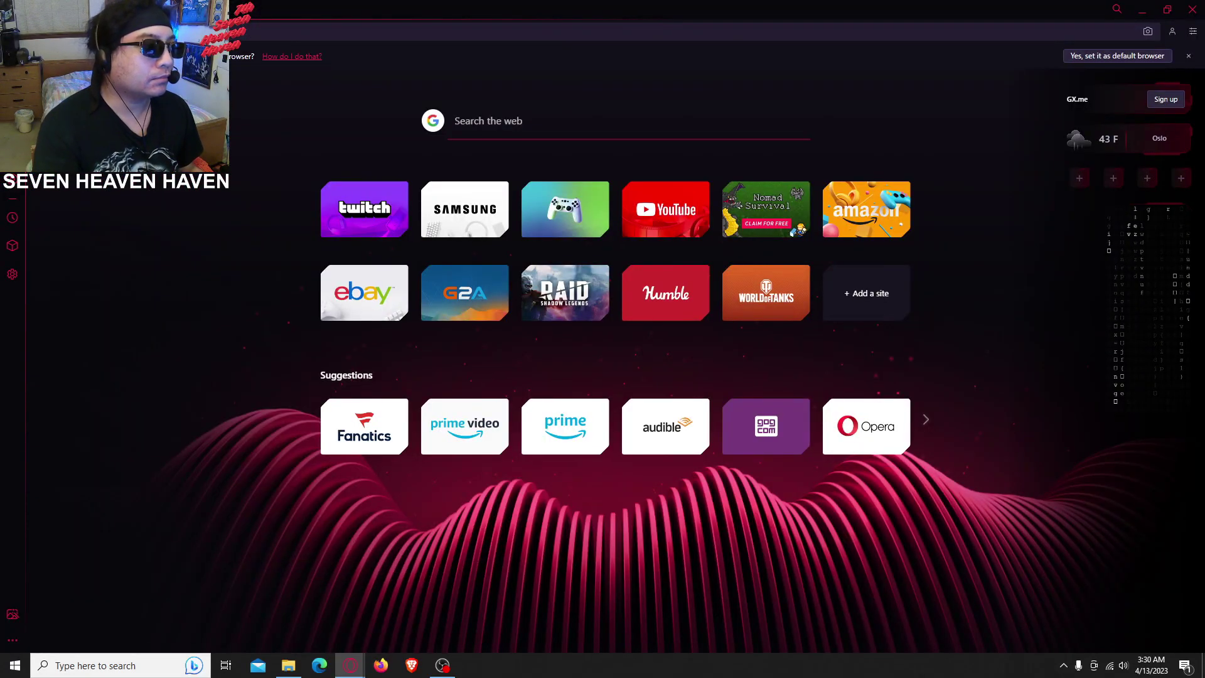
click(288, 665)
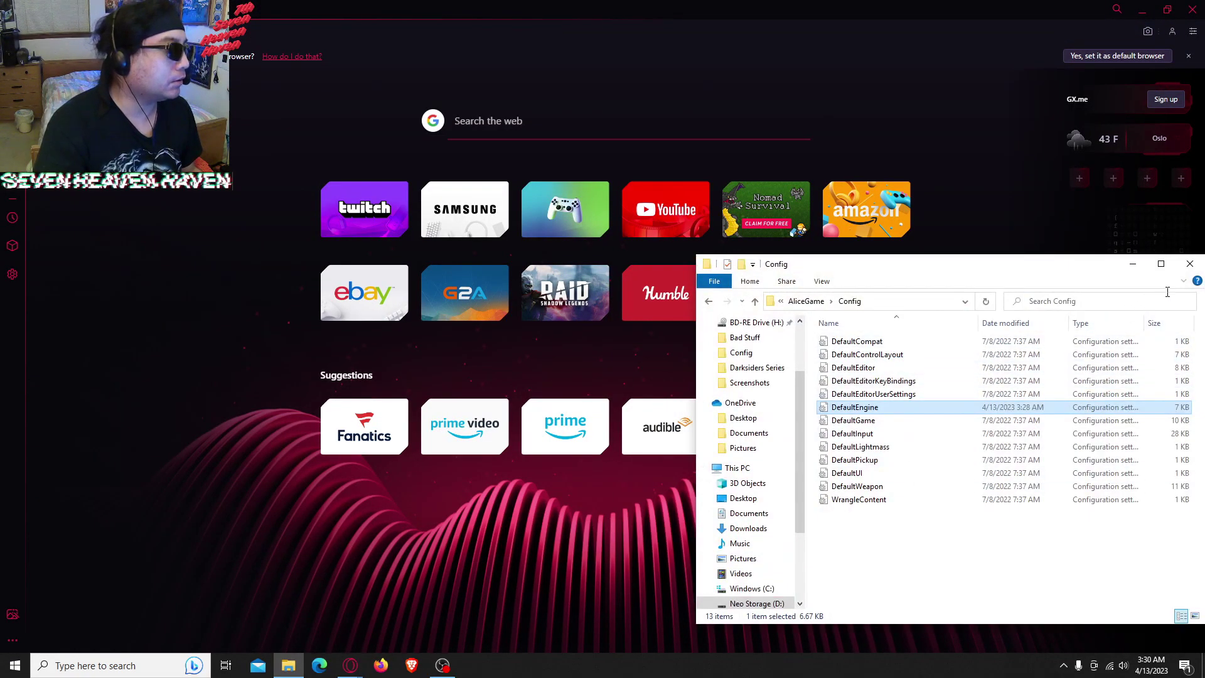
click(288, 665)
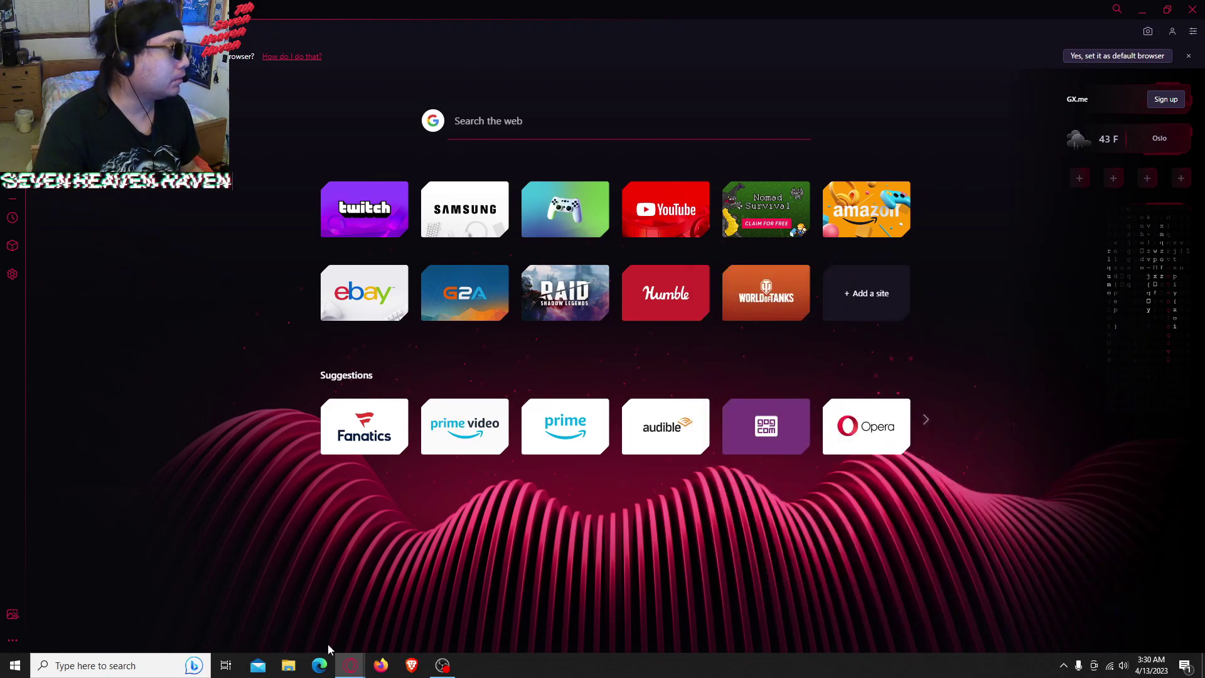
click(288, 665)
click(750, 378)
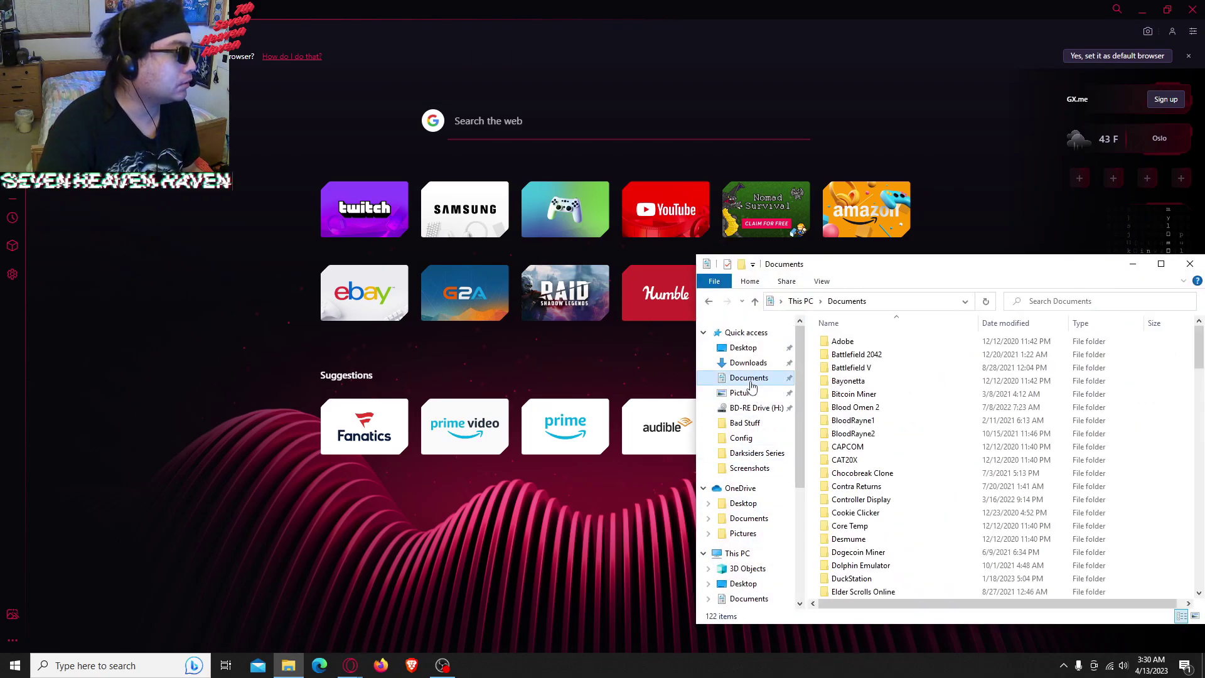
Open My Games > Alice Madness Returns > AliceGame > Config
scroll(913, 492, down, 9)
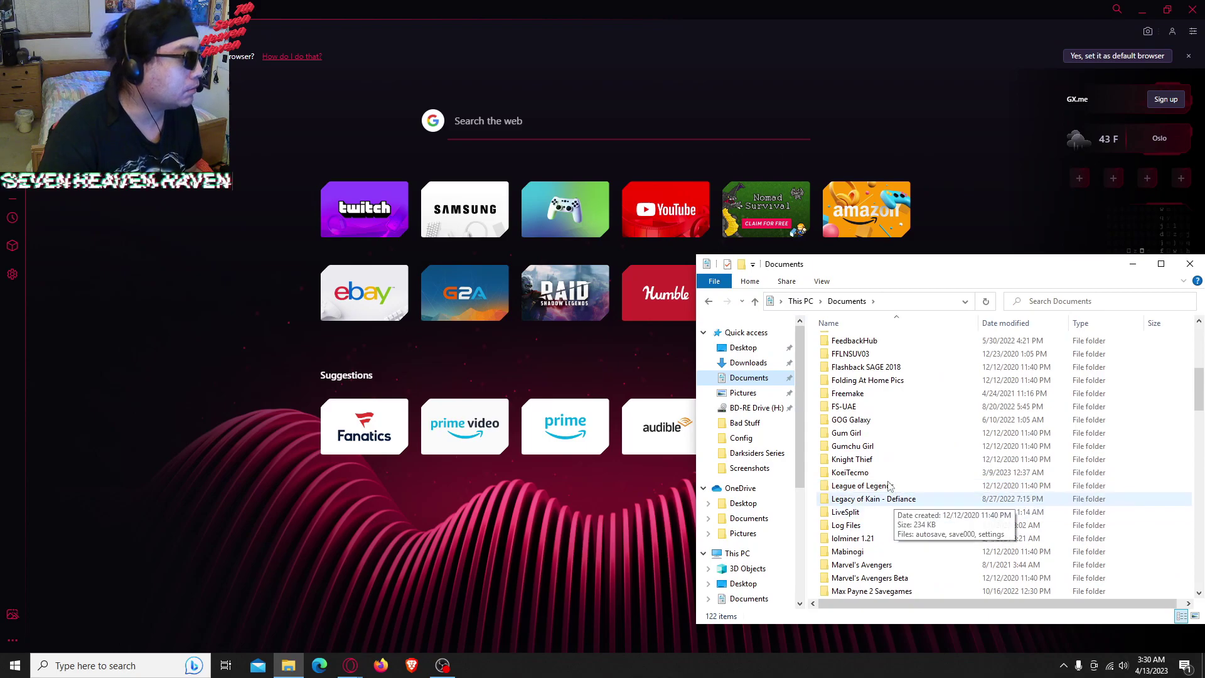
scroll(879, 496, down, 2)
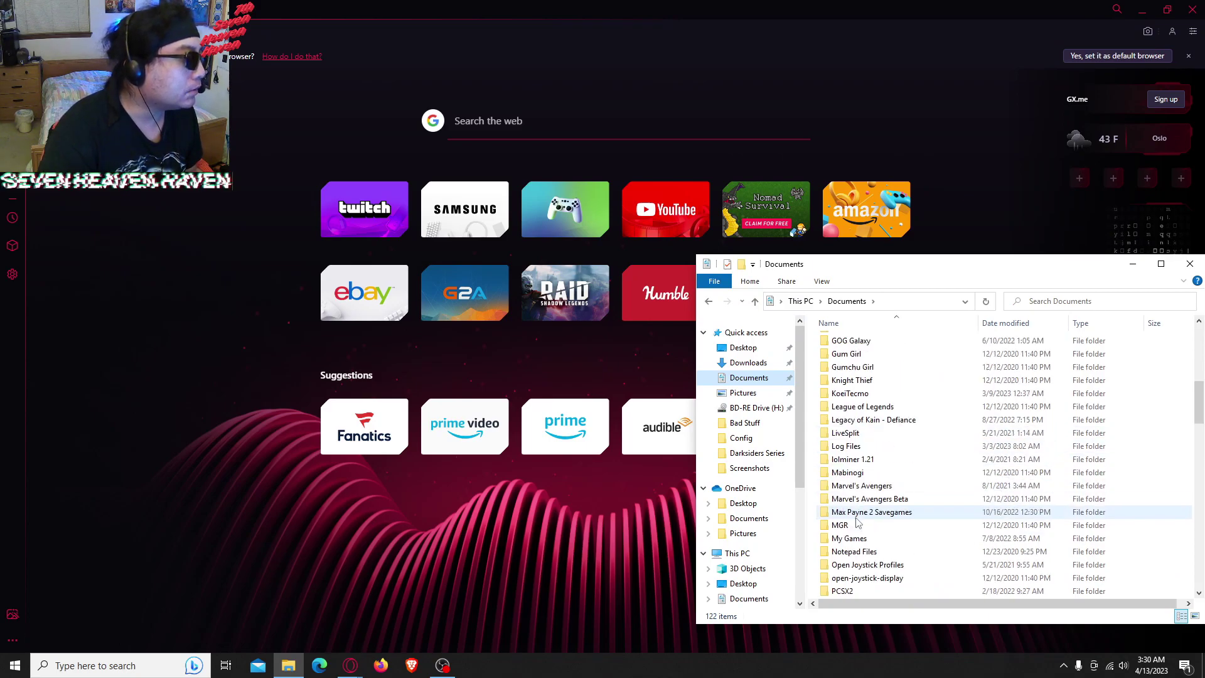
double_click(854, 539)
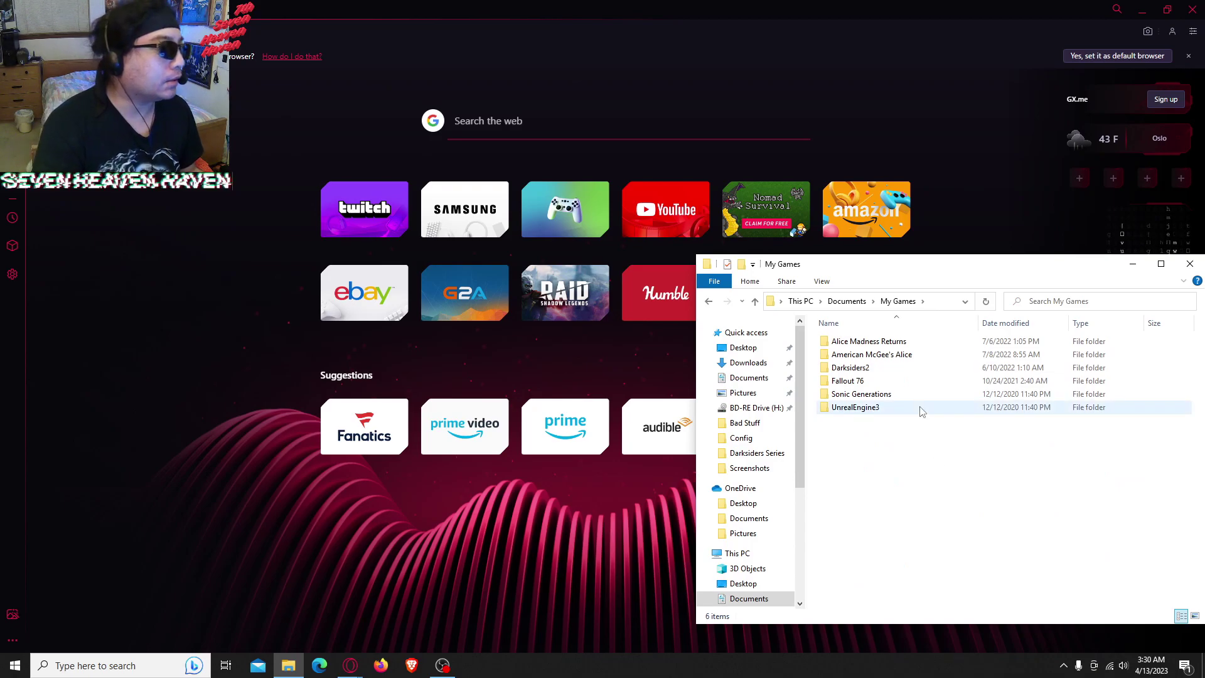
click(899, 345)
double_click(900, 345)
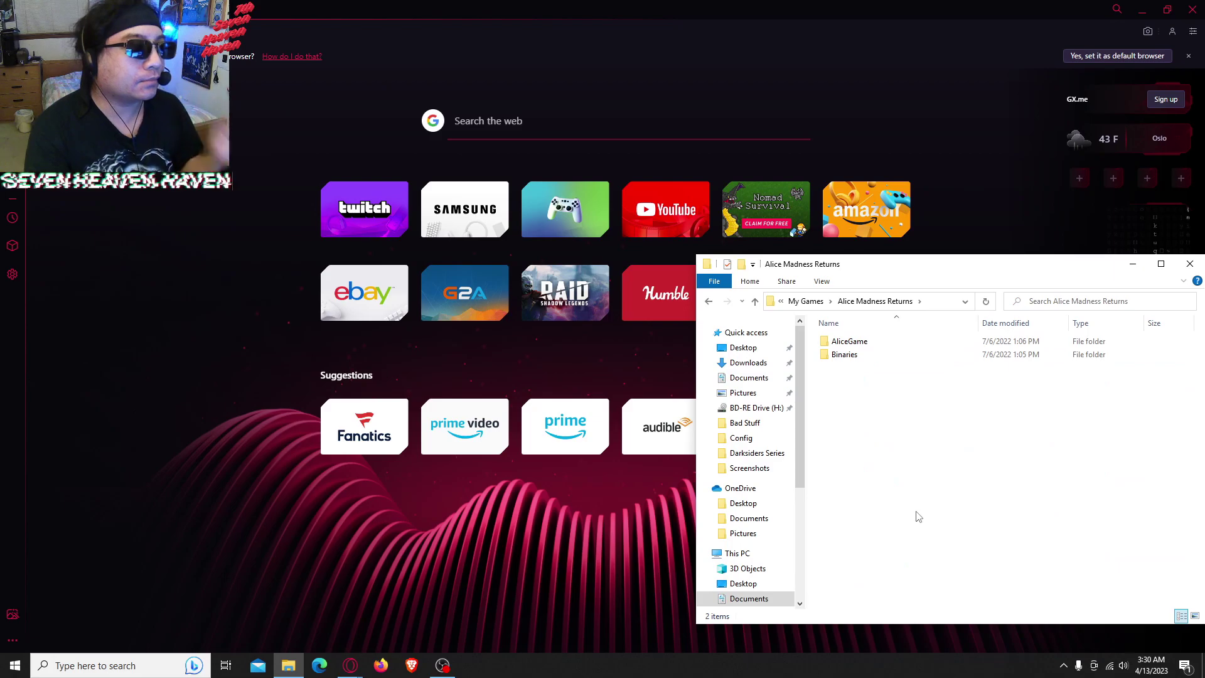
double_click(849, 341)
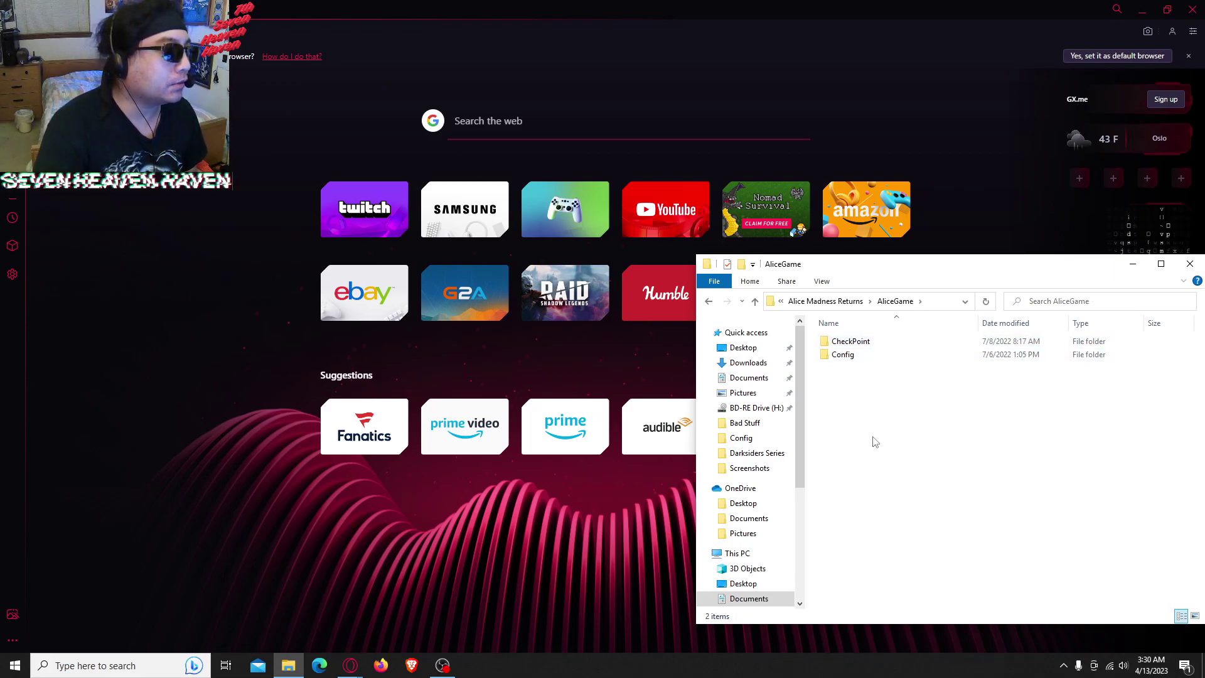
double_click(844, 354)
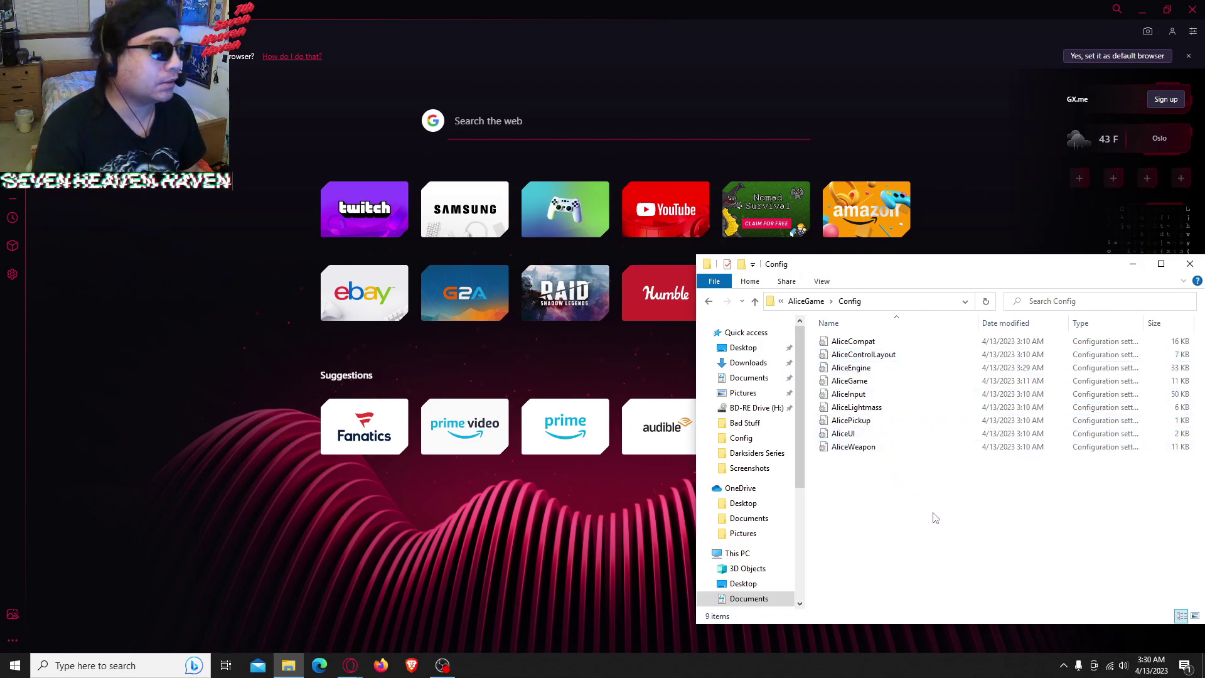
Bring up the Open with choices for the AliceEngine file
click(855, 371)
right_click(856, 372)
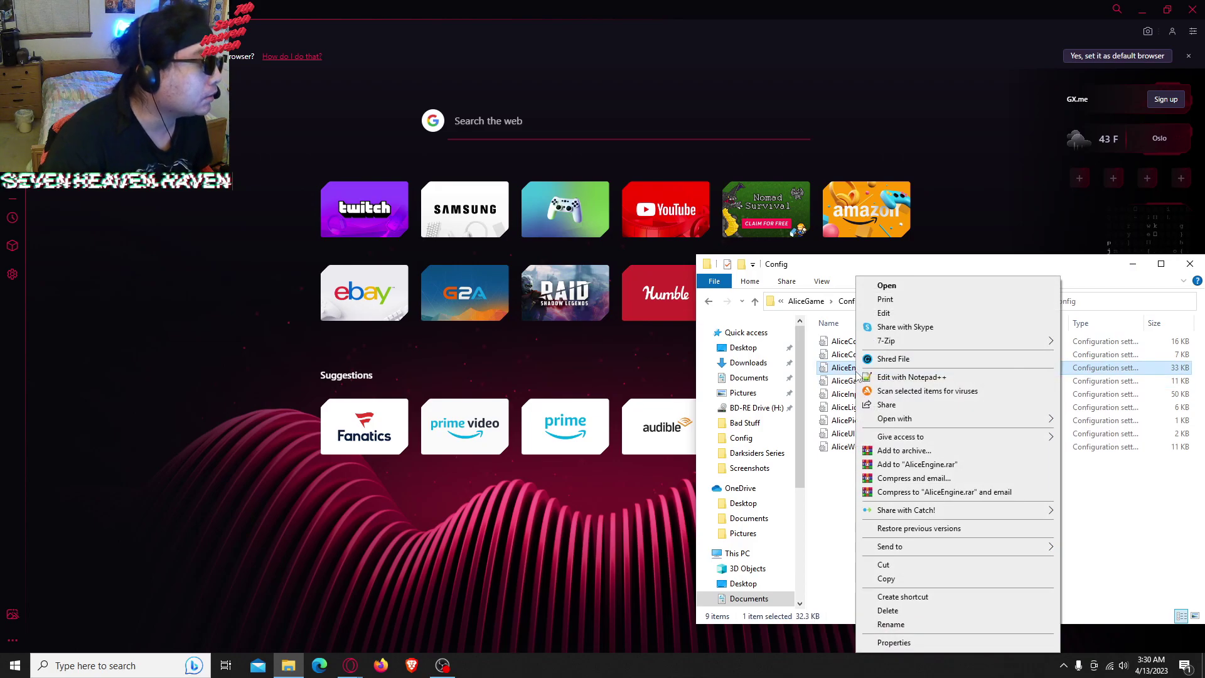
mouse_move(890, 415)
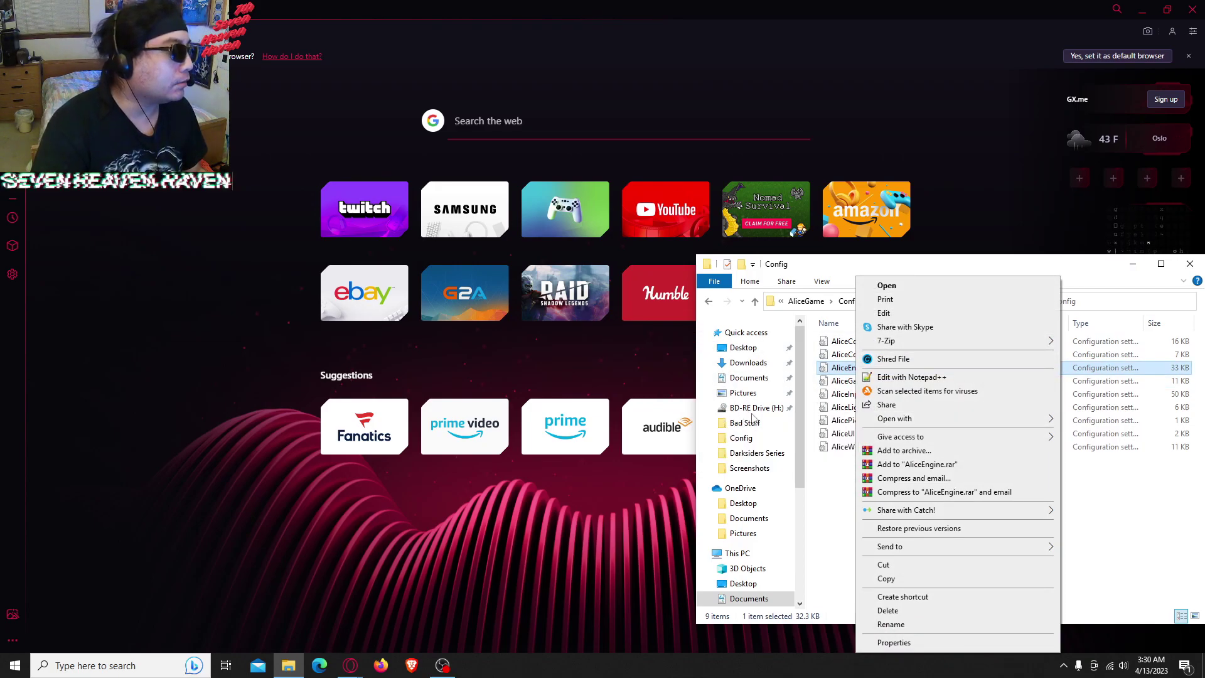
Select the full Alice1Path=..\..\Alice1.bin line in AliceEngine's AliceGameEngine section
click(773, 421)
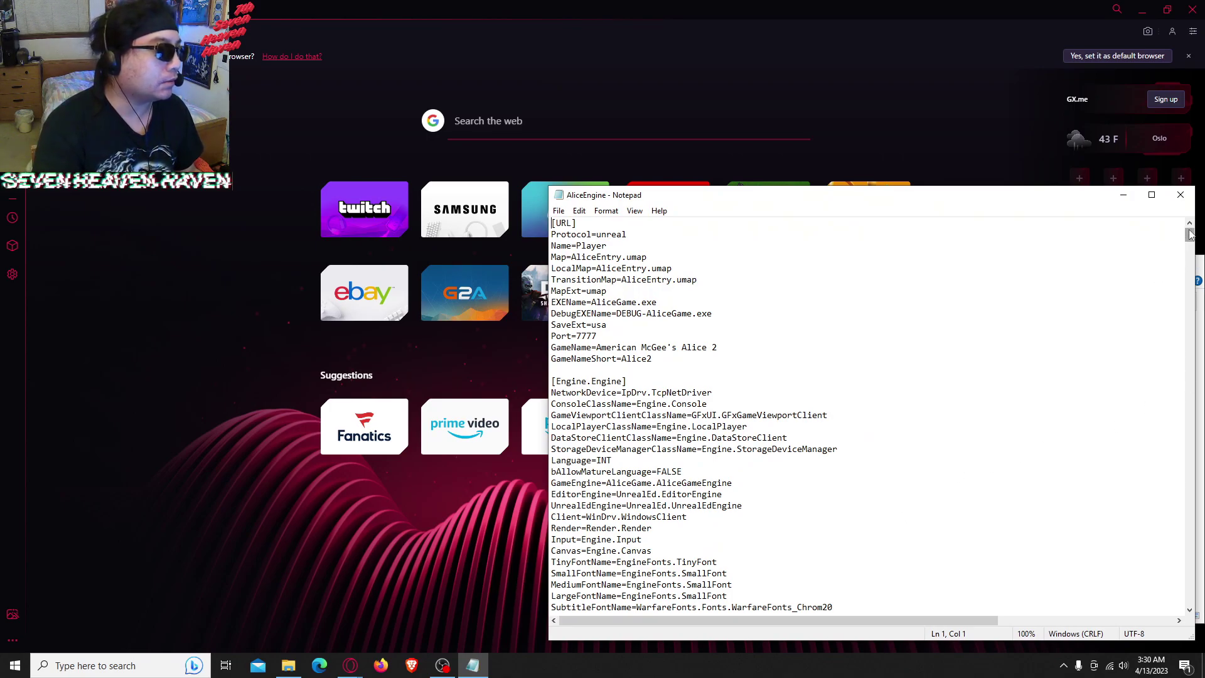
drag(1189, 236, 1166, 601)
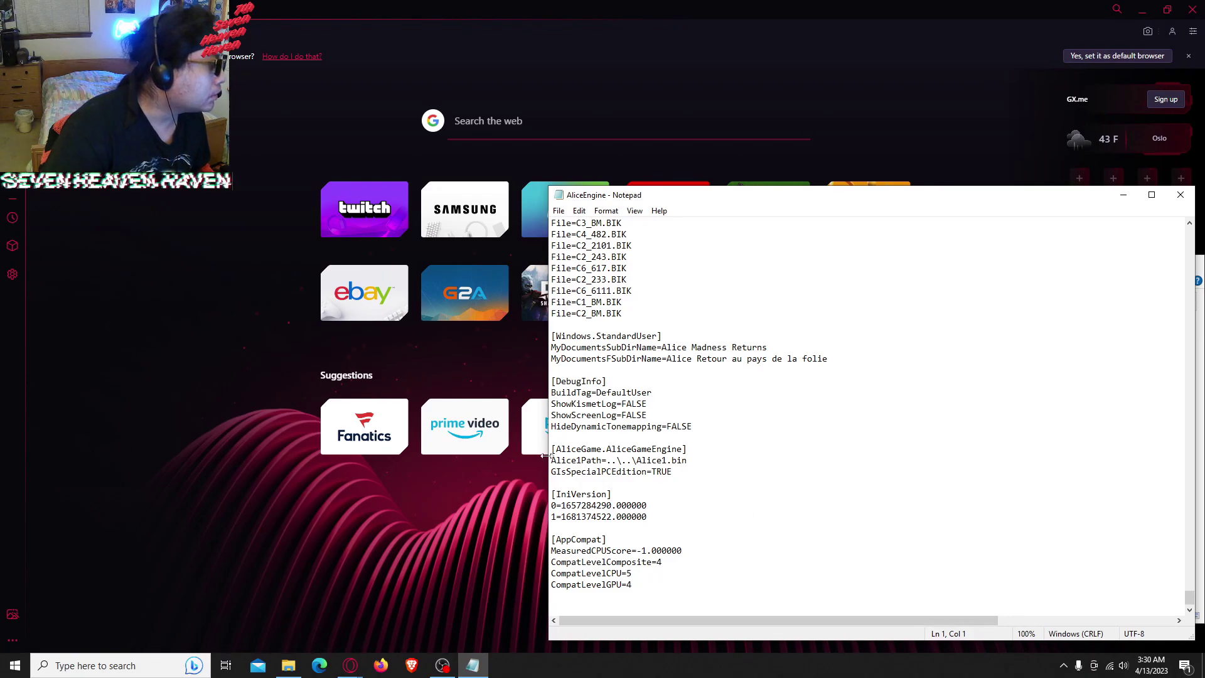
drag(550, 460, 602, 460)
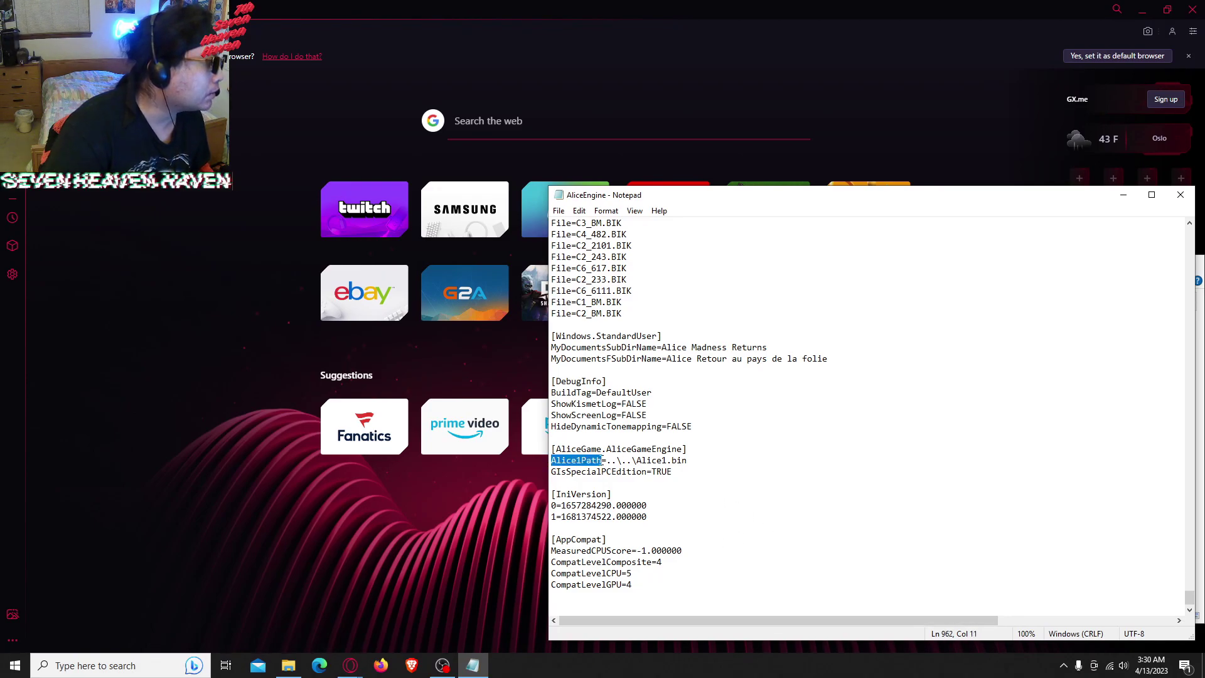
click(750, 541)
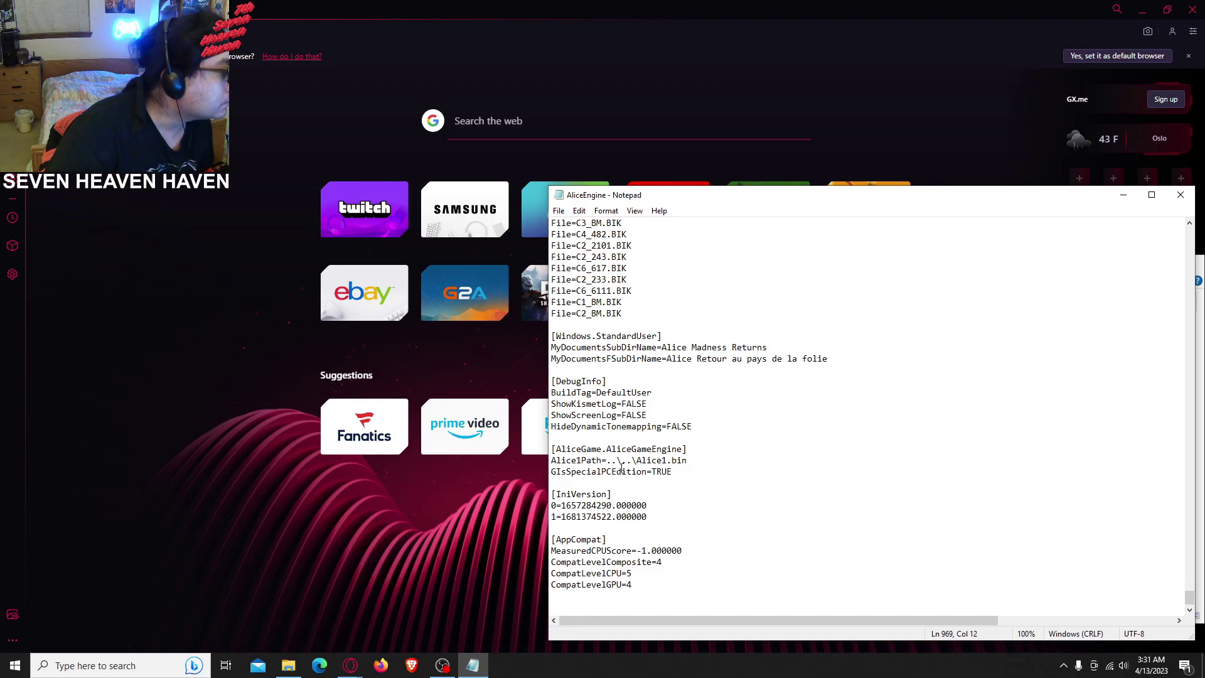
drag(556, 460, 603, 461)
click(596, 461)
click(571, 460)
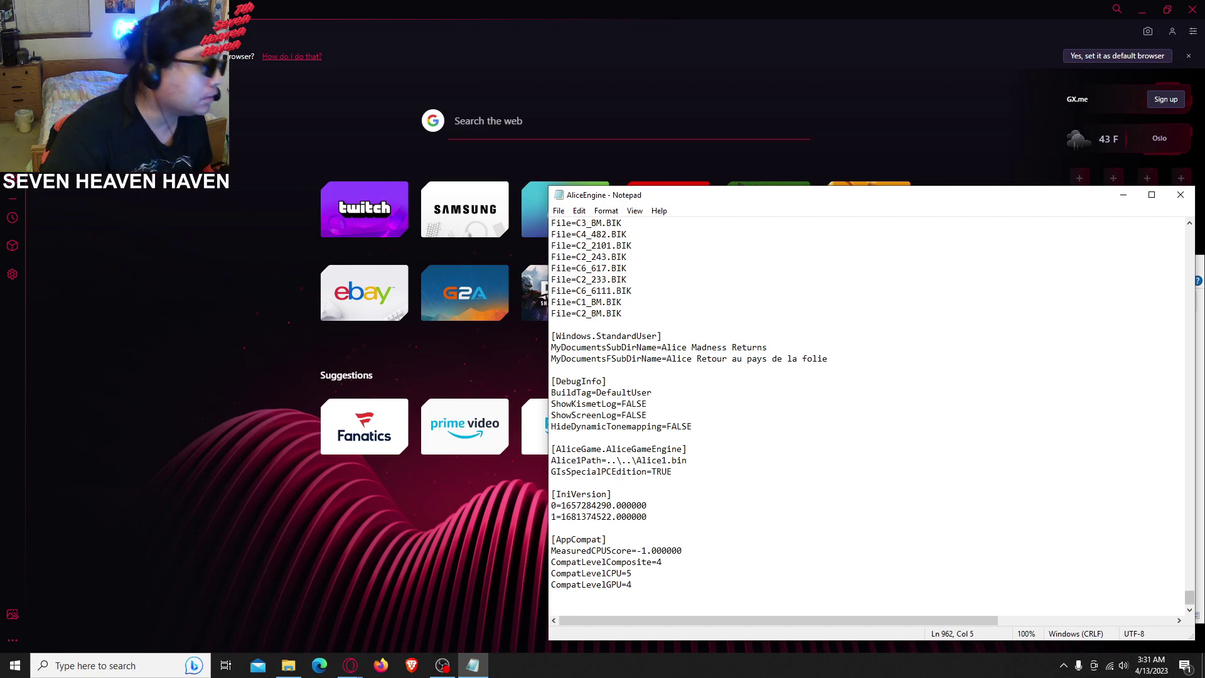
click(349, 665)
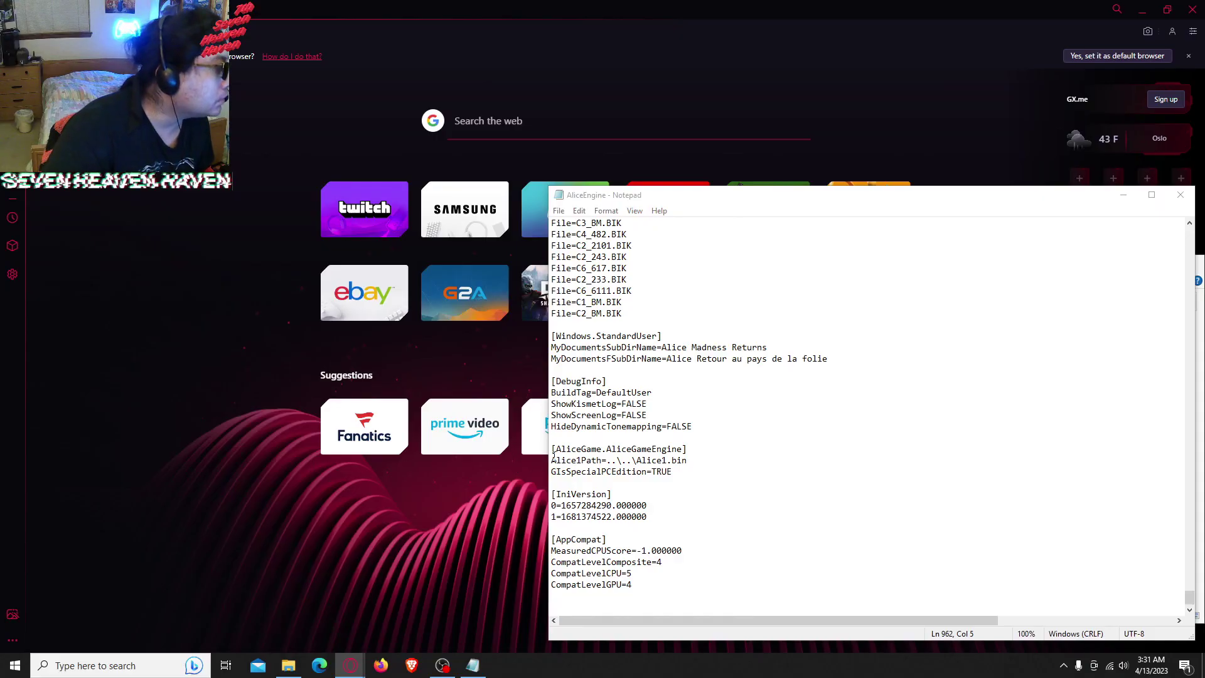
click(552, 460)
drag(552, 460, 687, 462)
Paste the copied Alice1\bin path over the selected Alice1Path line
right_click(684, 462)
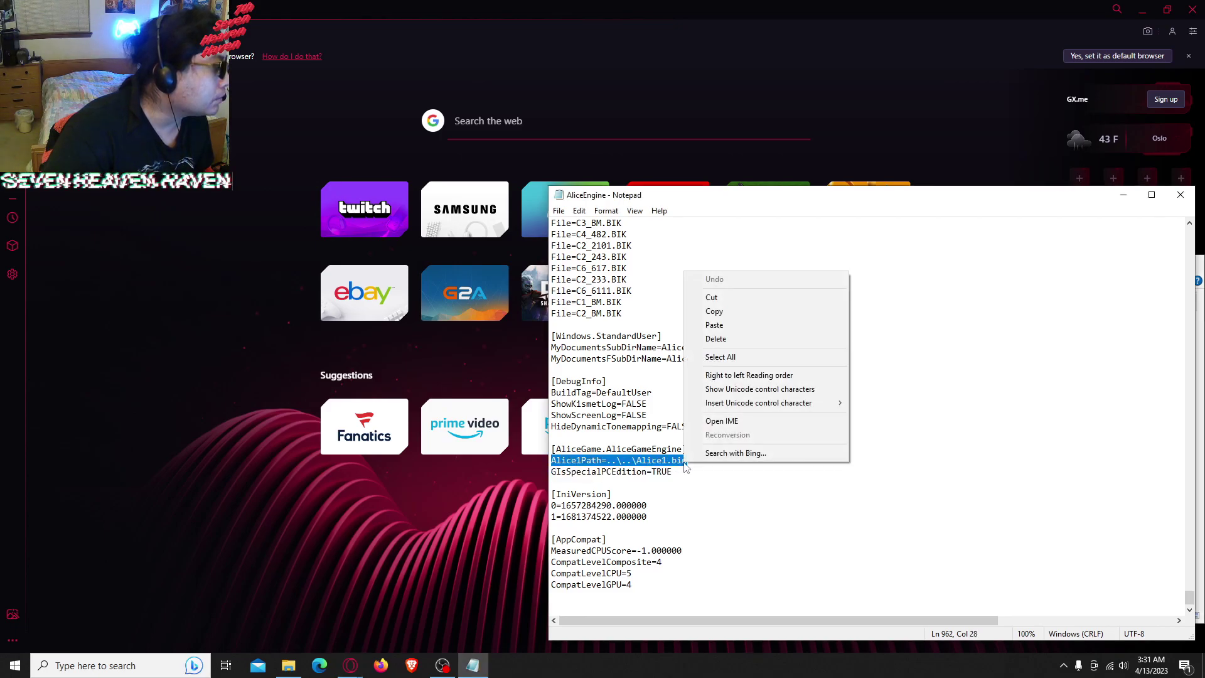
click(714, 325)
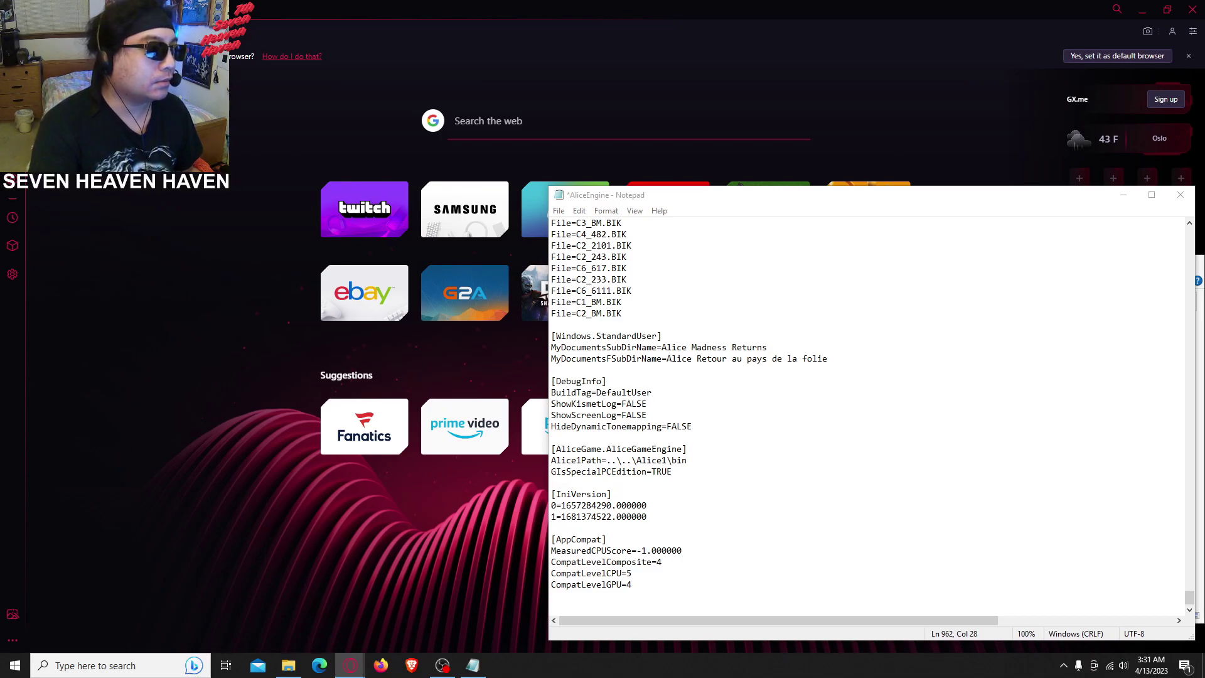
drag(691, 459, 555, 462)
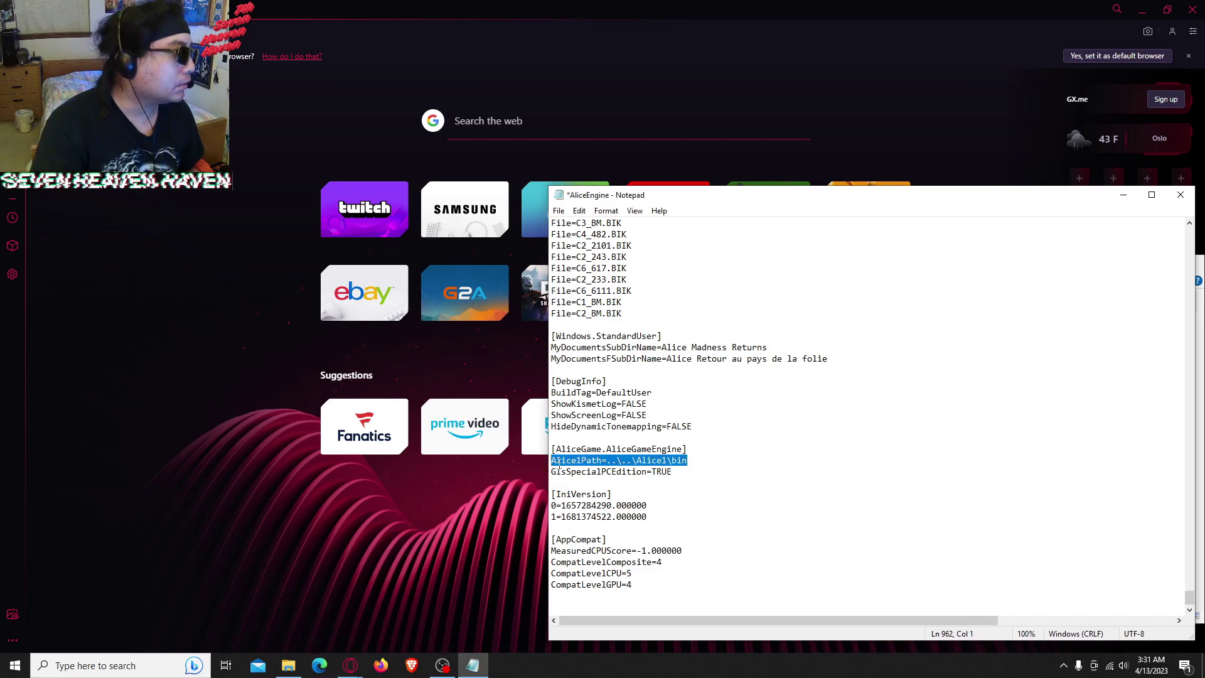
right_click(559, 463)
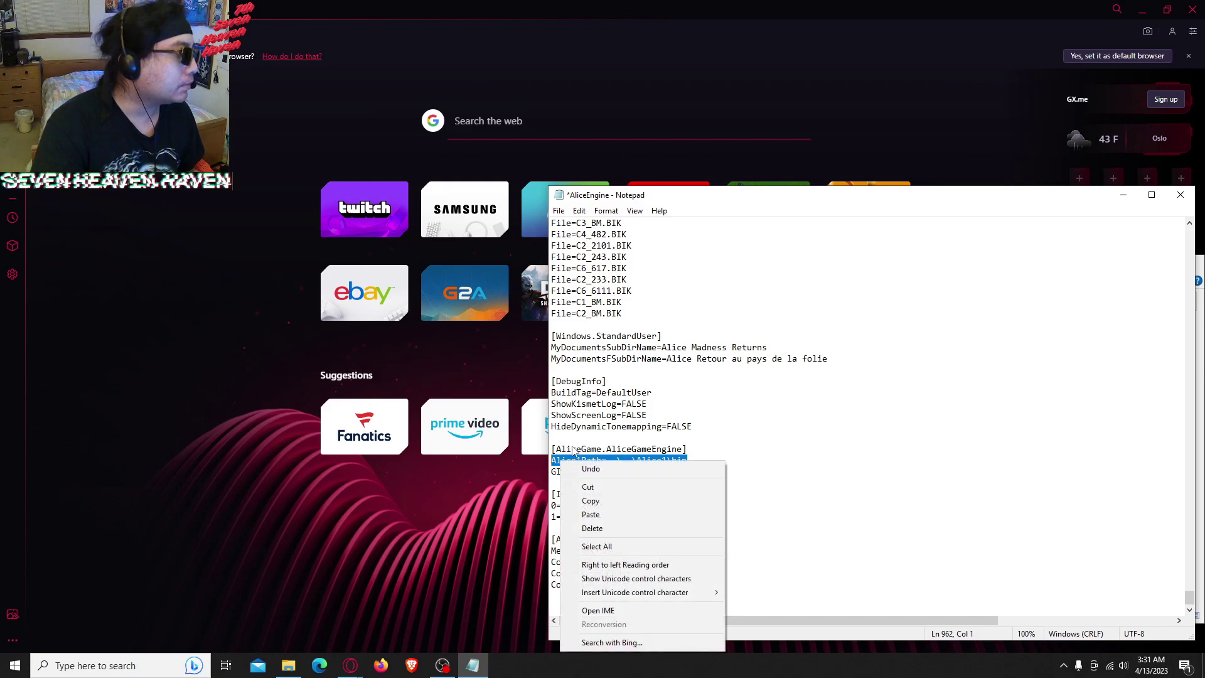
click(608, 515)
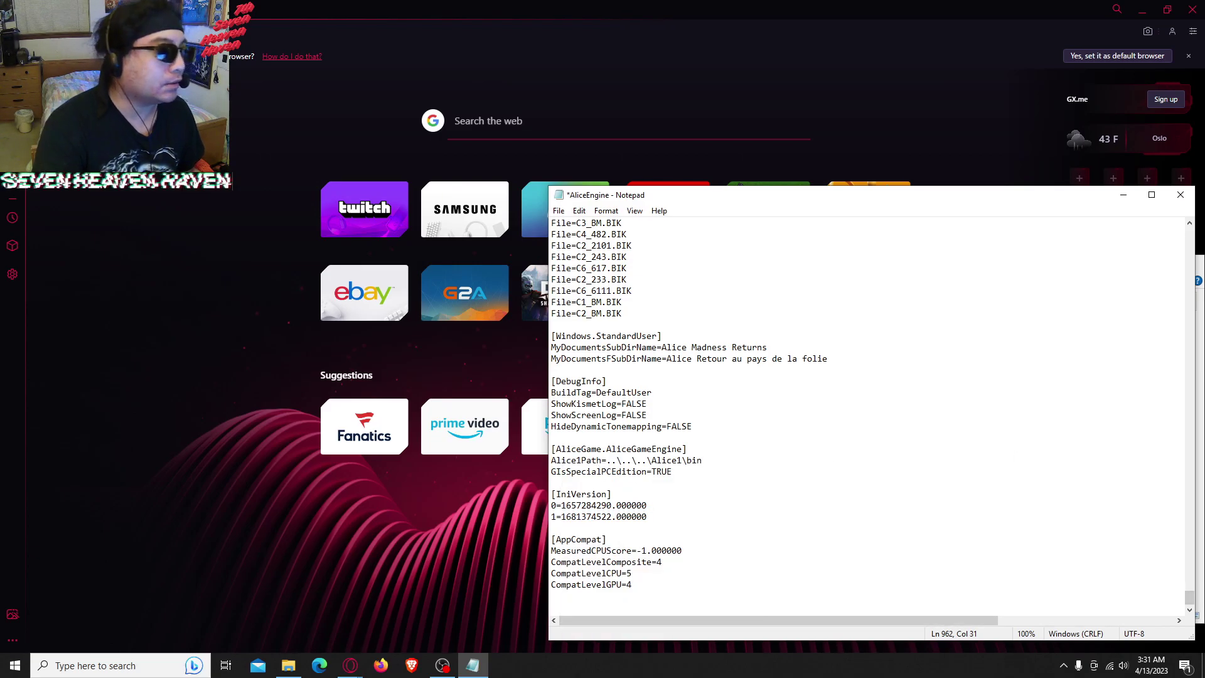
Undo the extra ..\ prefix in the Alice1Path value and switch to the browser
drag(701, 460, 551, 460)
right_click(552, 464)
click(577, 280)
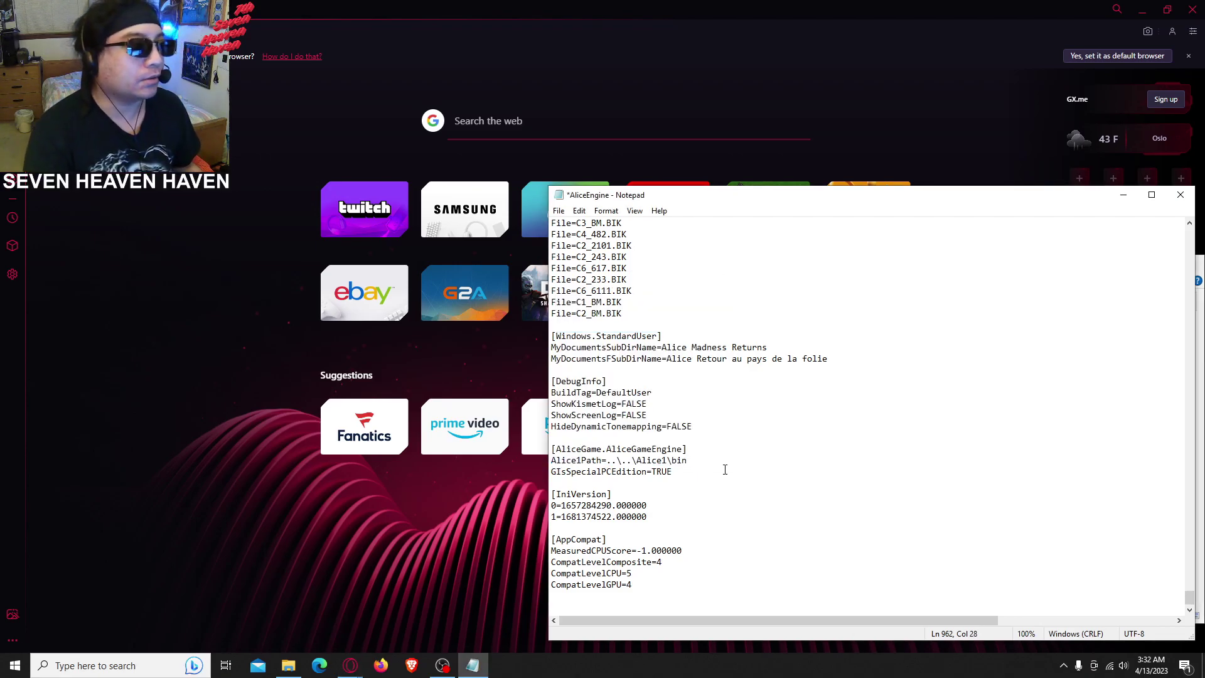
key(alt+Tab)
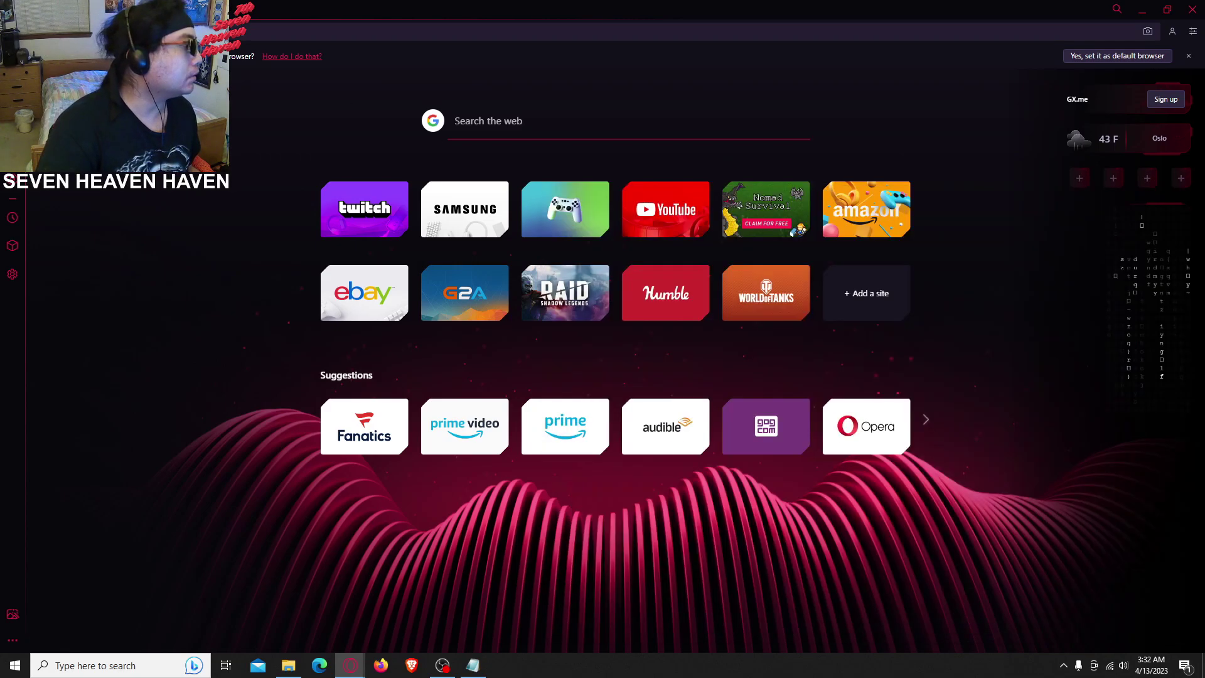
Load the corrected MediaFire link, download the 924.85 MB amral1steam.7z, and close extra tabs
click(240, 26)
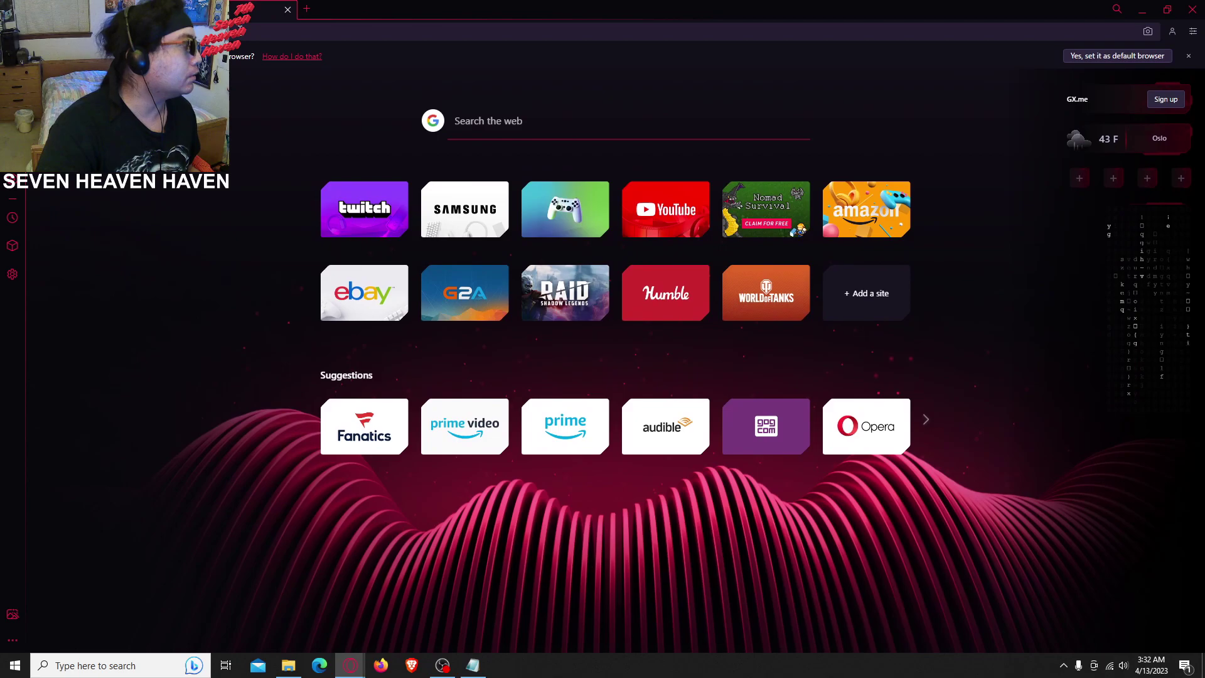
right_click(239, 31)
click(270, 110)
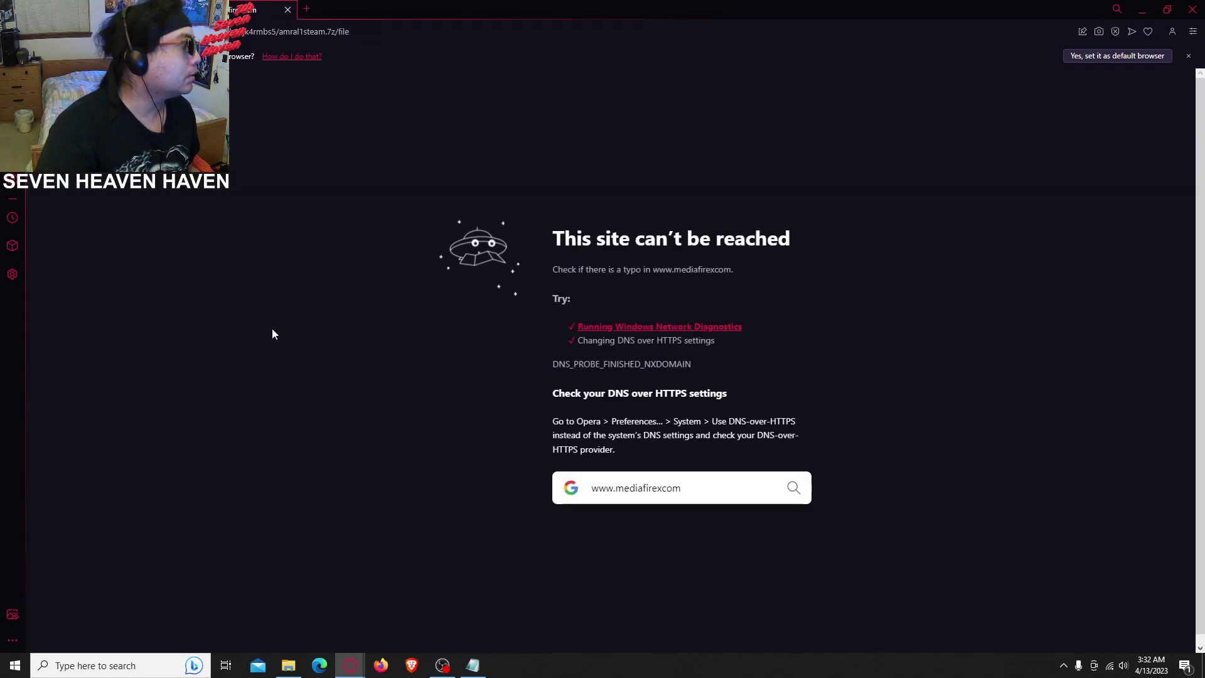
click(296, 35)
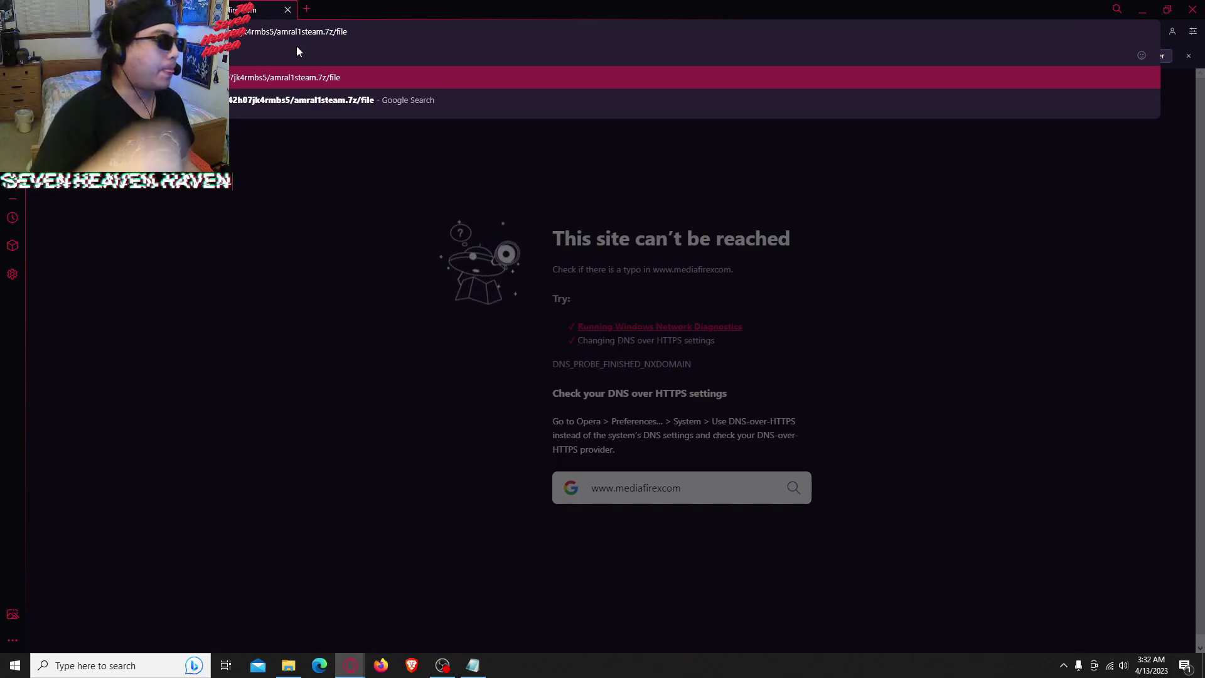
key(Return)
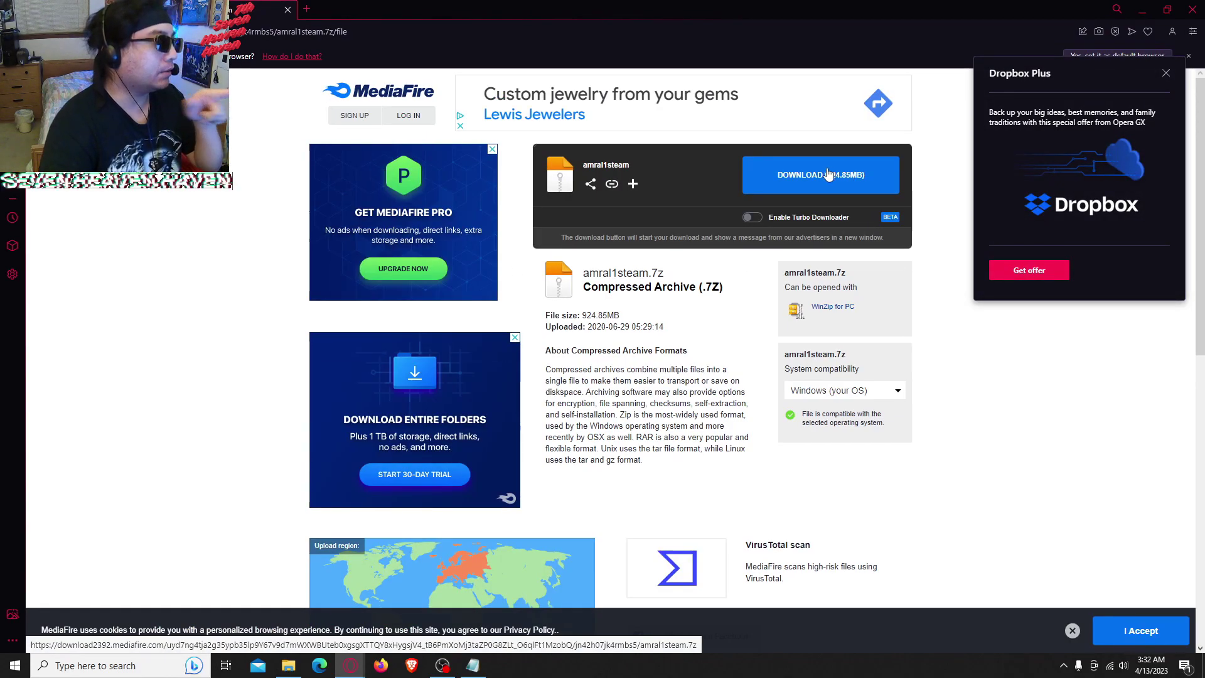
click(829, 175)
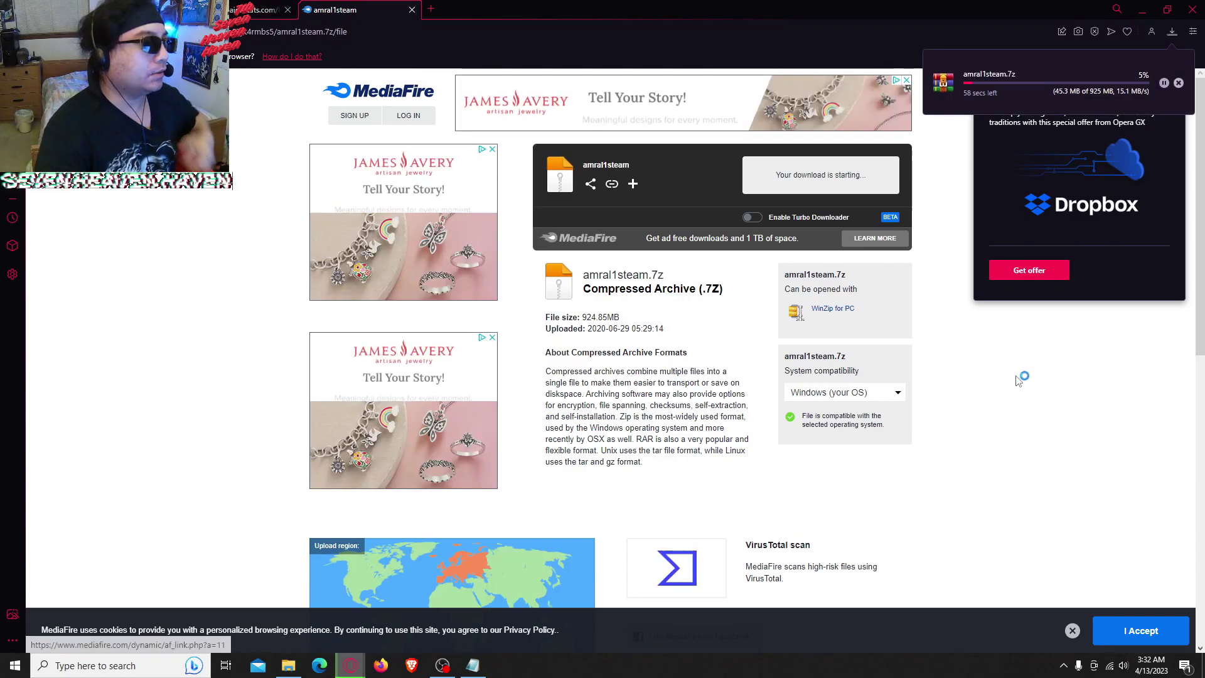
key(ctrl+w)
key(ctrl+w)
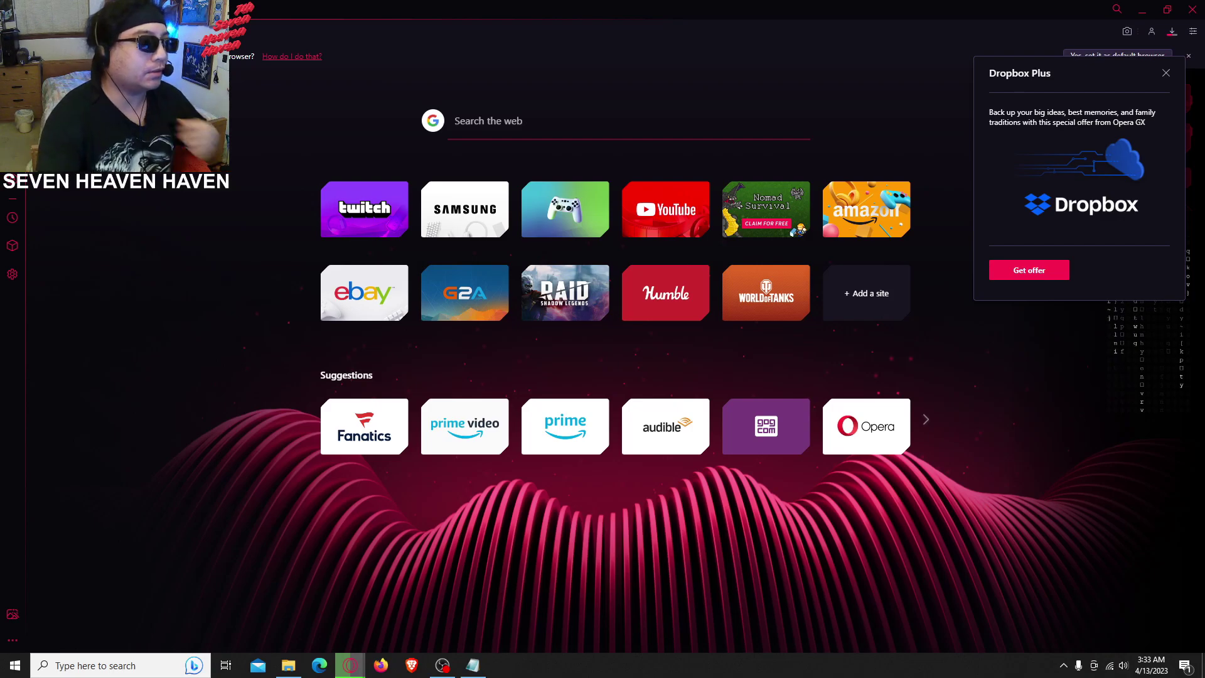
Close the edited AliceEngine.ini in Notepad, saving the changes
click(299, 674)
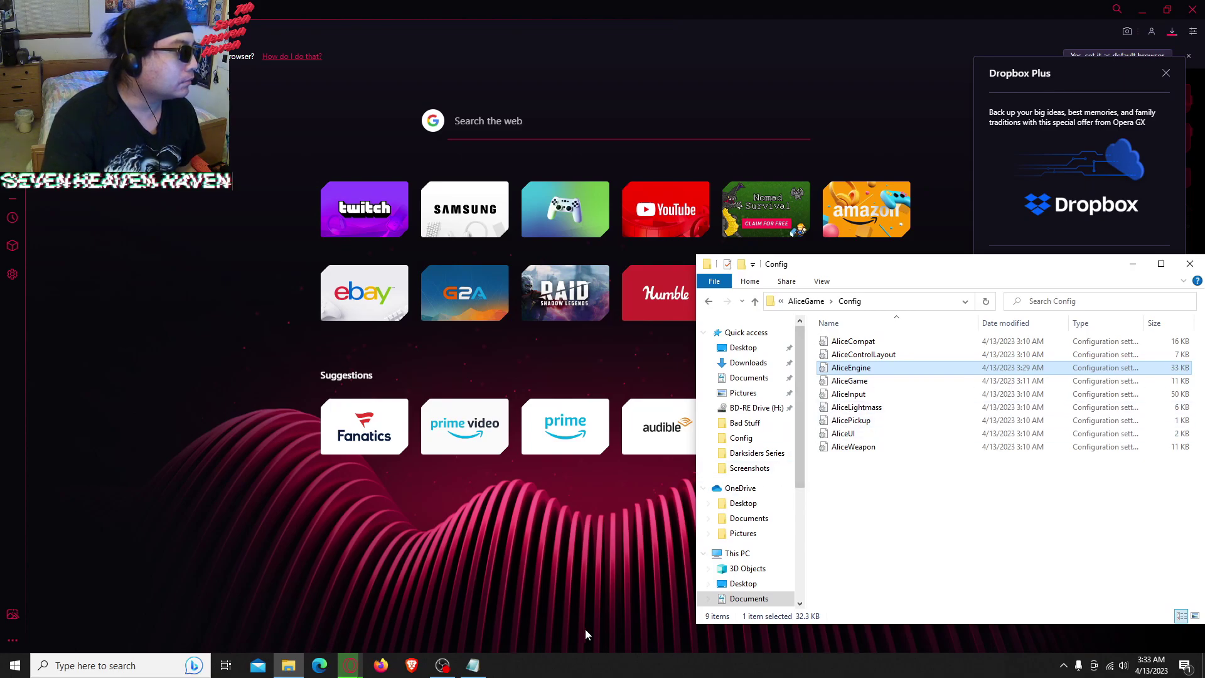
click(476, 667)
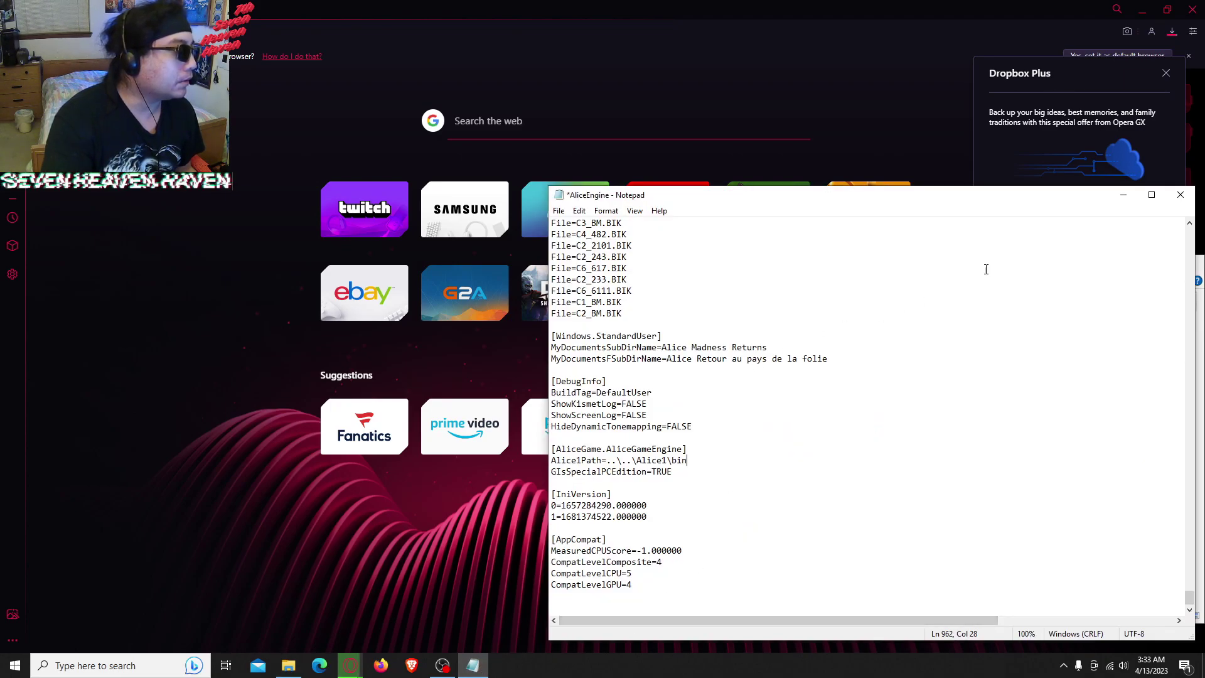
click(1178, 197)
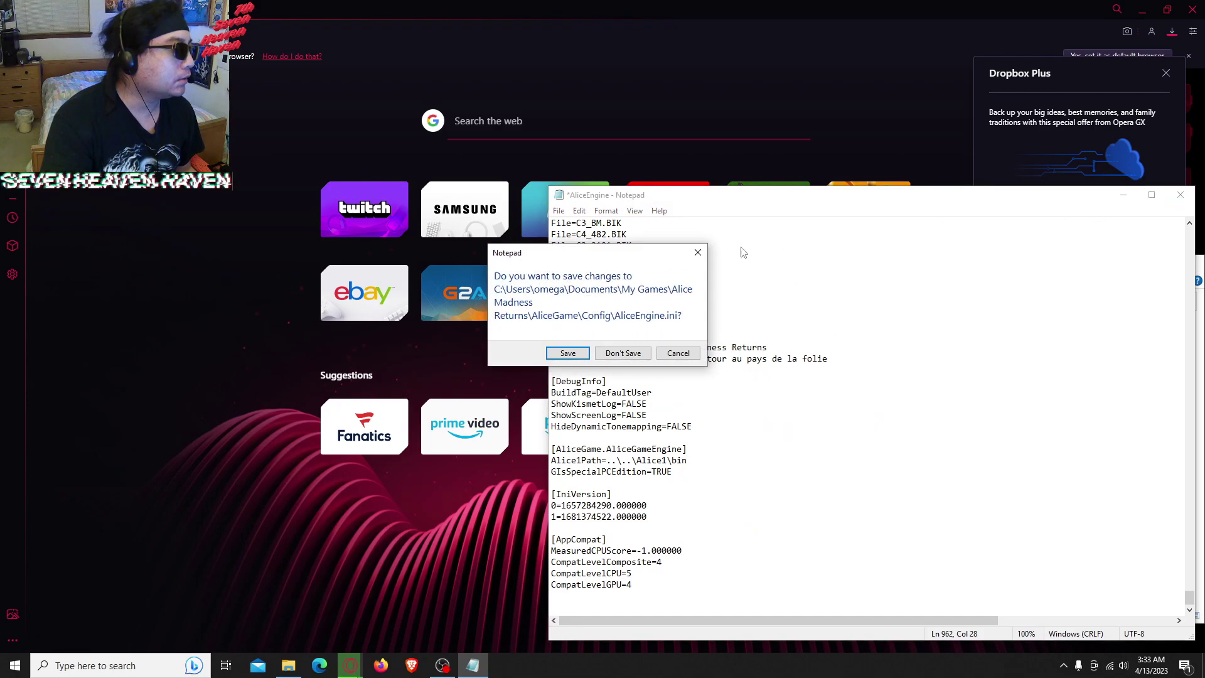
click(568, 353)
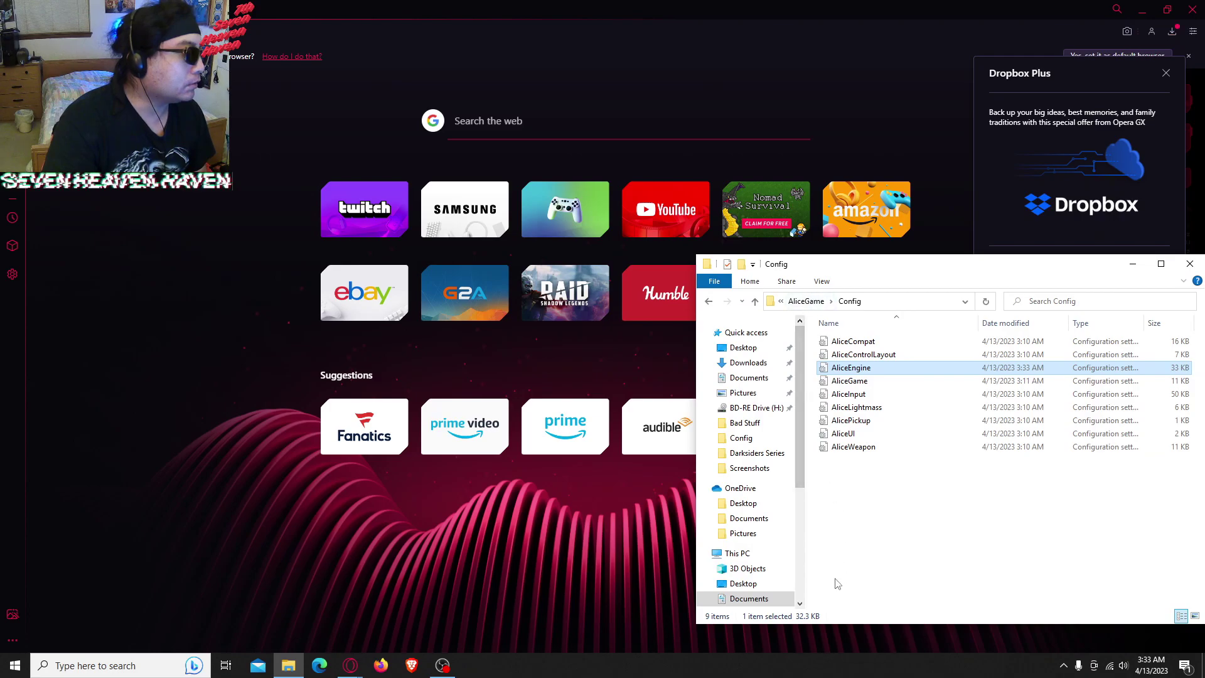
Go up to My Games and open the American McGee's Alice folder
click(806, 301)
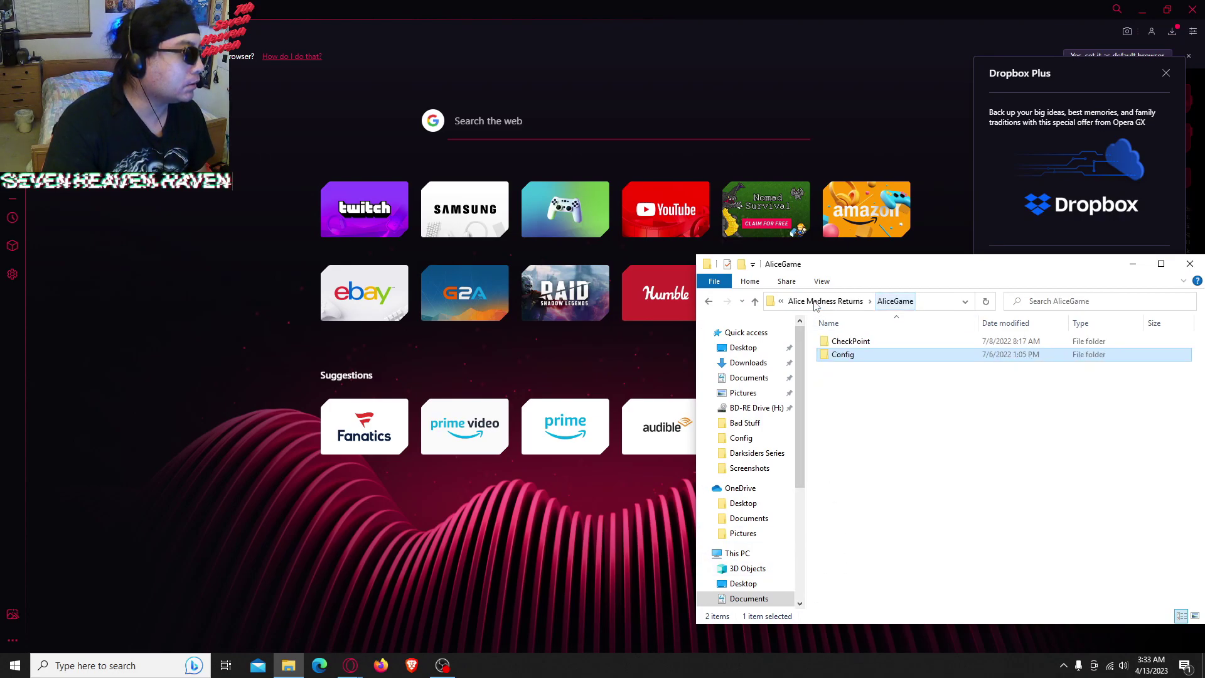
click(813, 302)
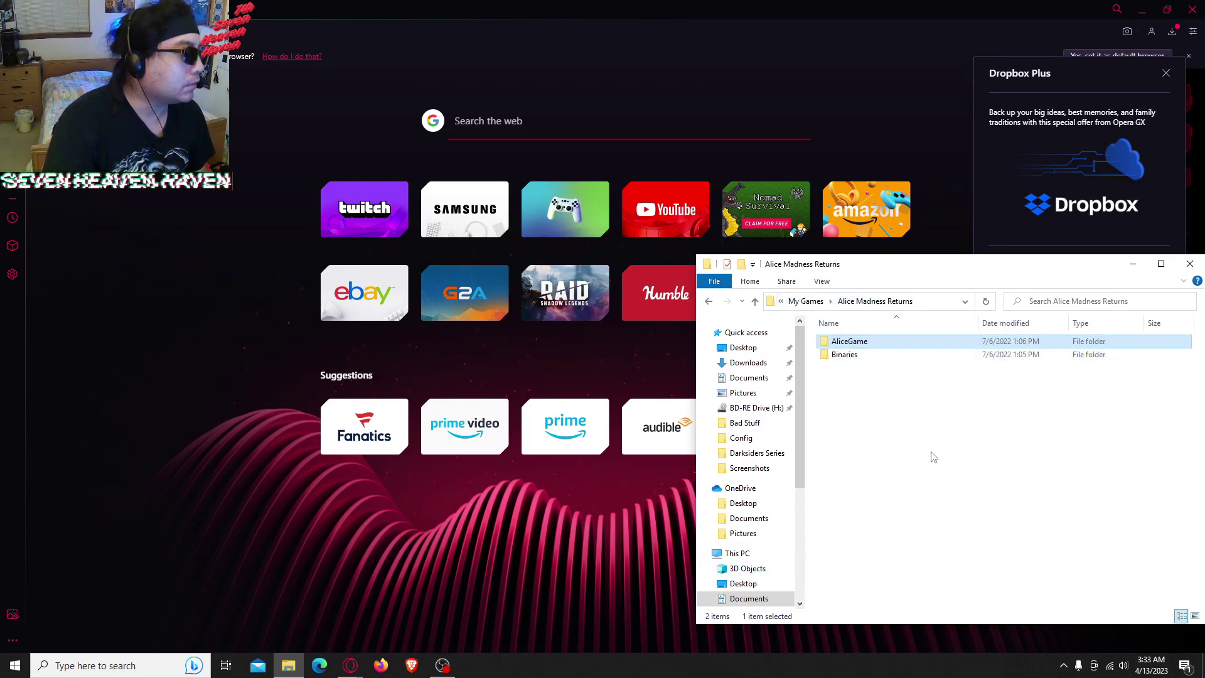
click(805, 302)
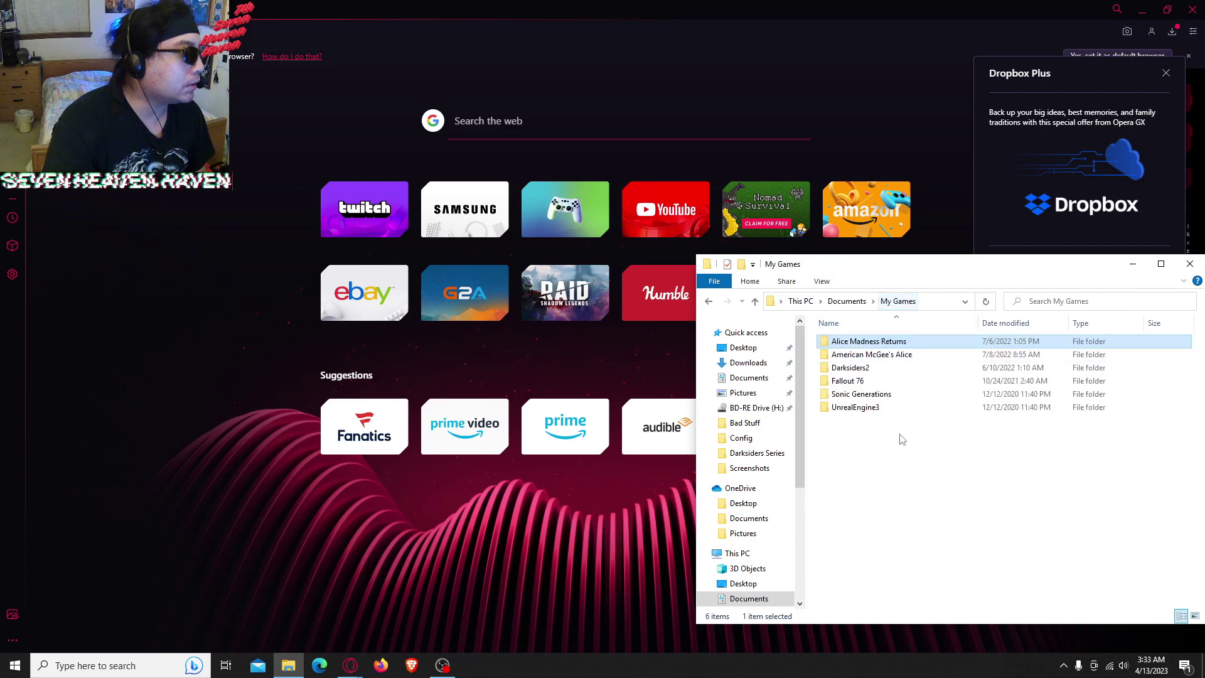
double_click(891, 355)
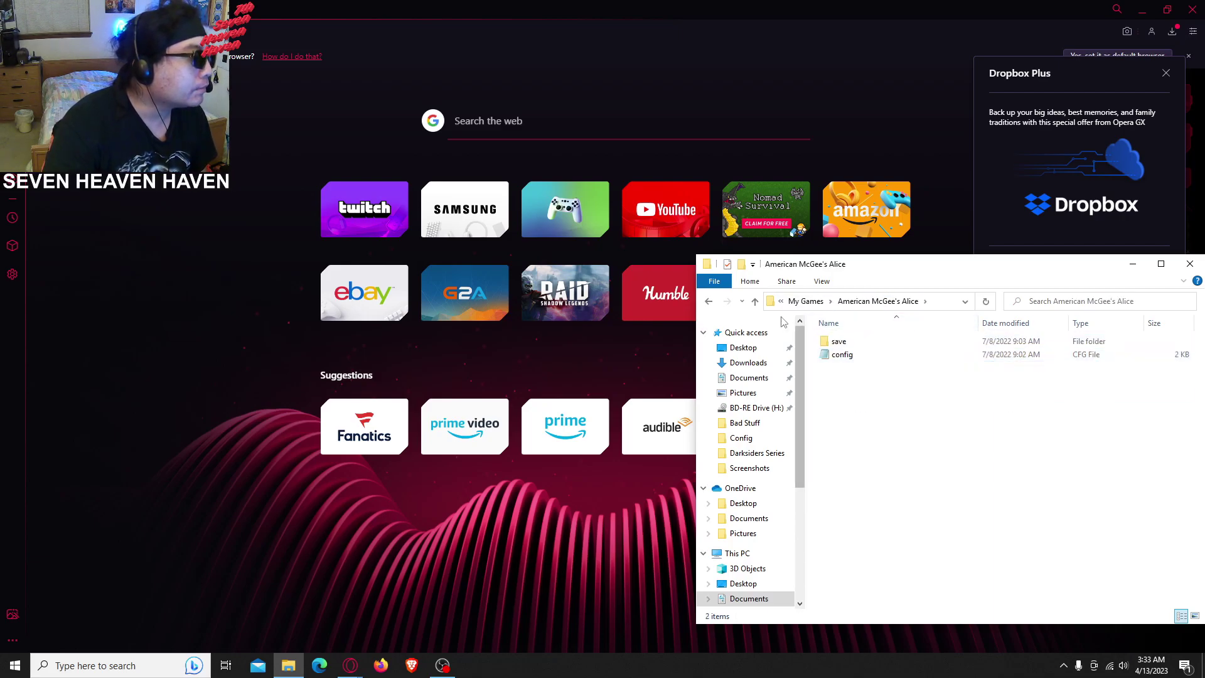